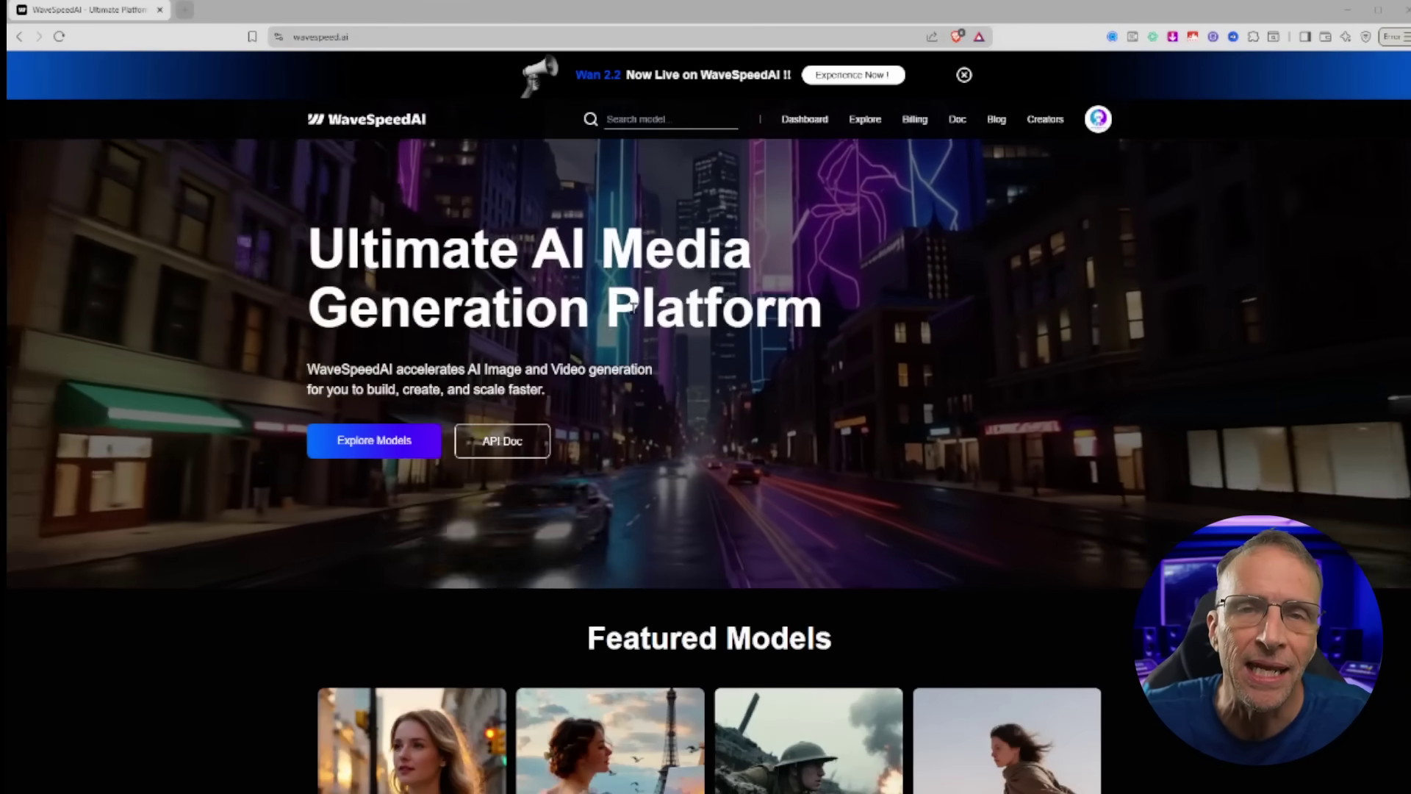
- Filter the Explore catalogue to the 21 Wan 2.2 video models and browse the list
click(373, 441)
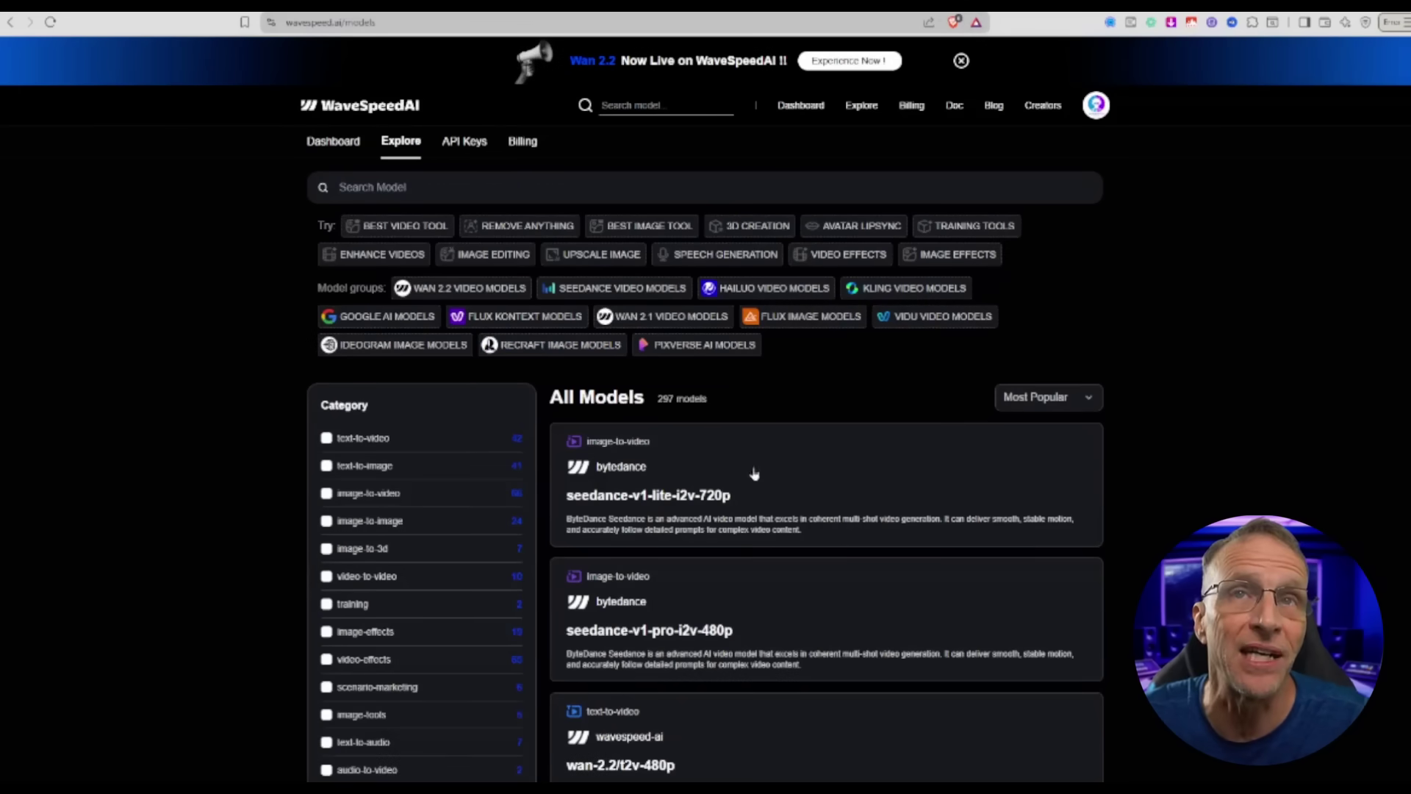
click(455, 288)
scroll(895, 613, down, 2)
scroll(827, 412, down, 8)
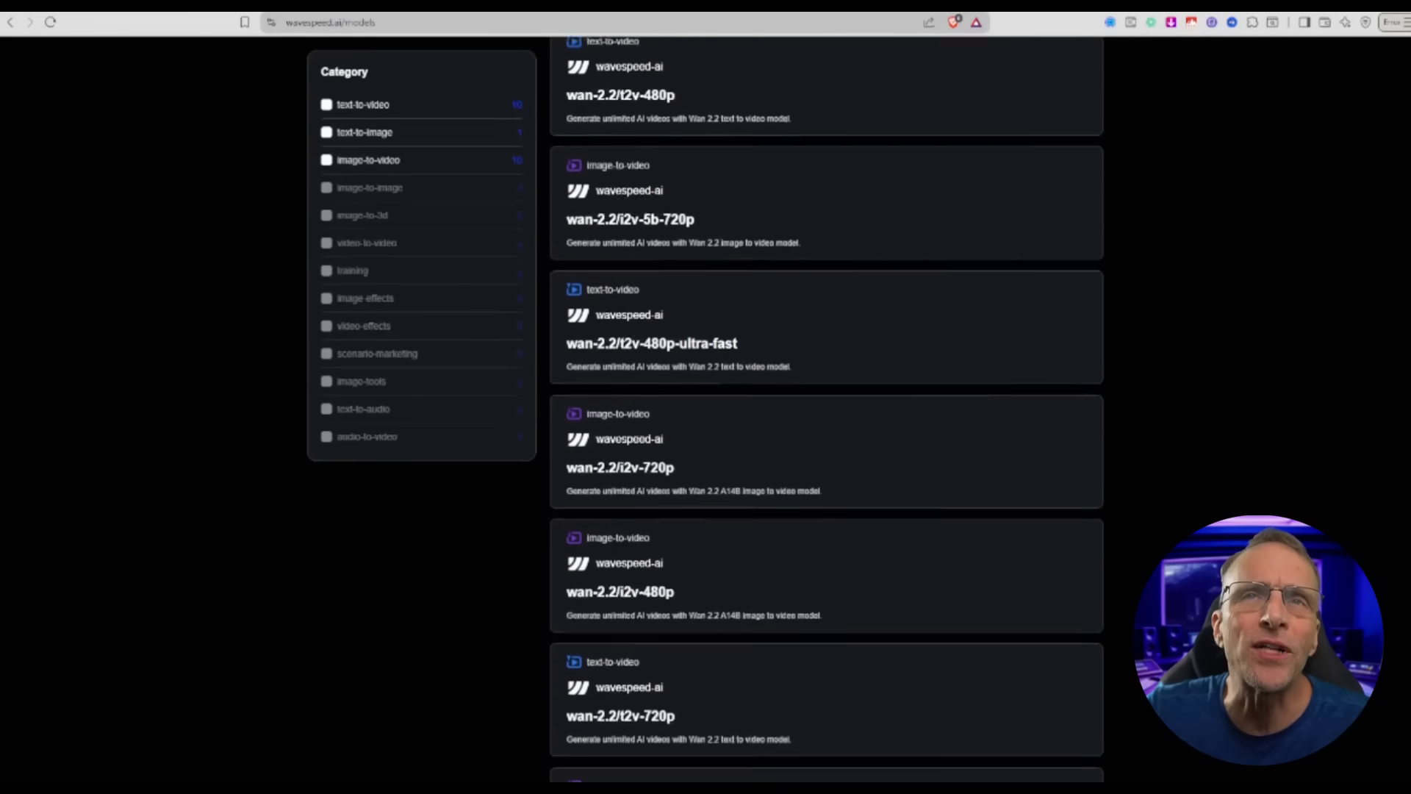
scroll(1403, 173, up, 9)
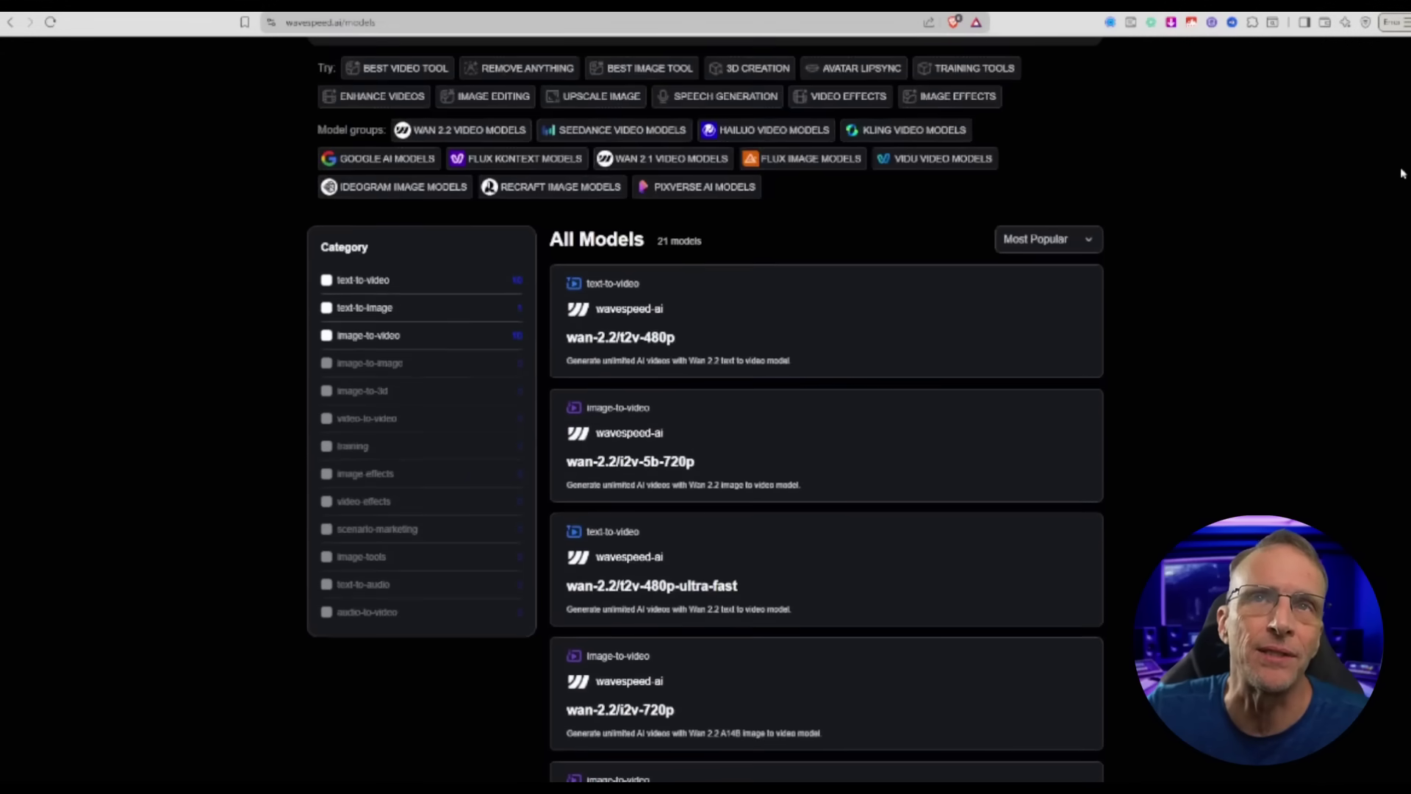
scroll(756, 585, down, 1)
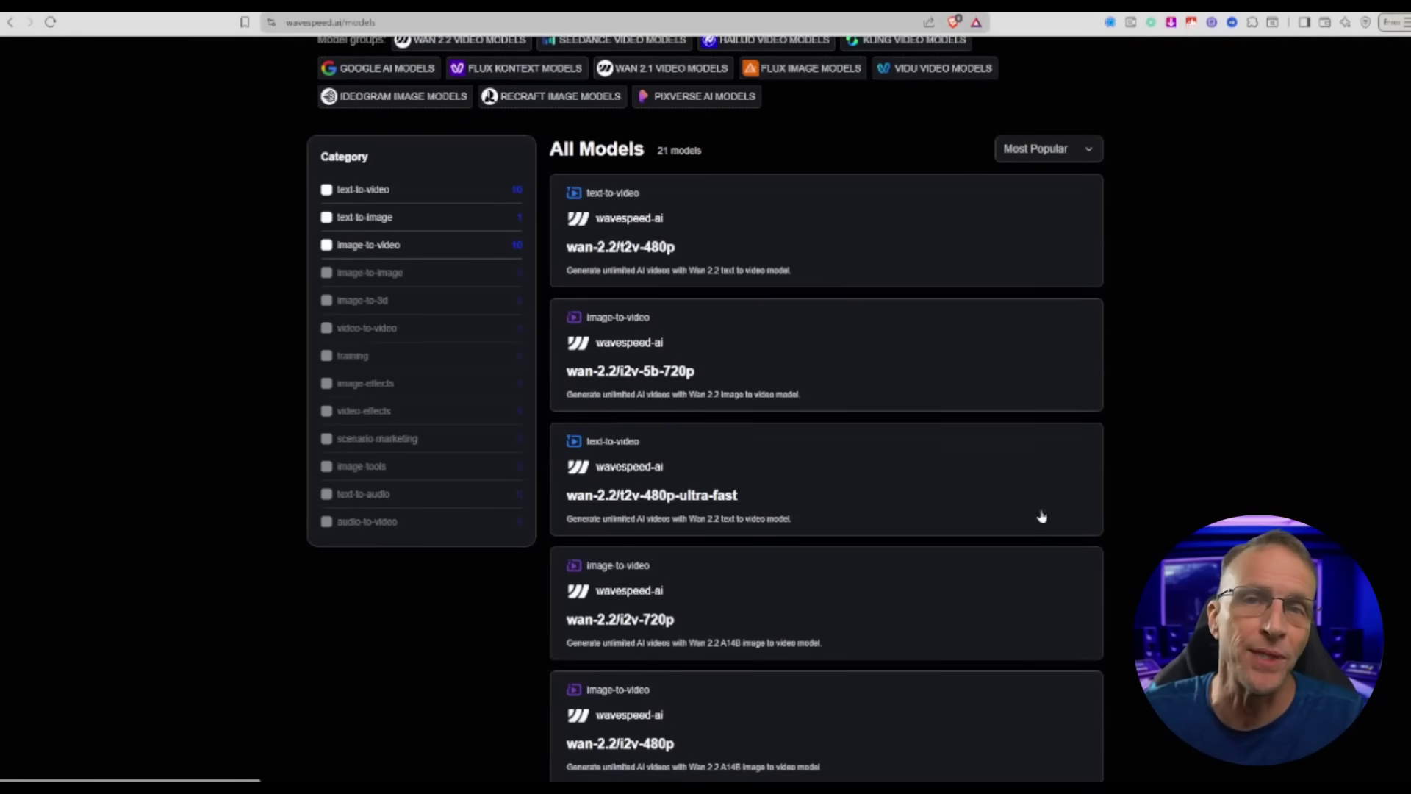
scroll(697, 389, down, 2)
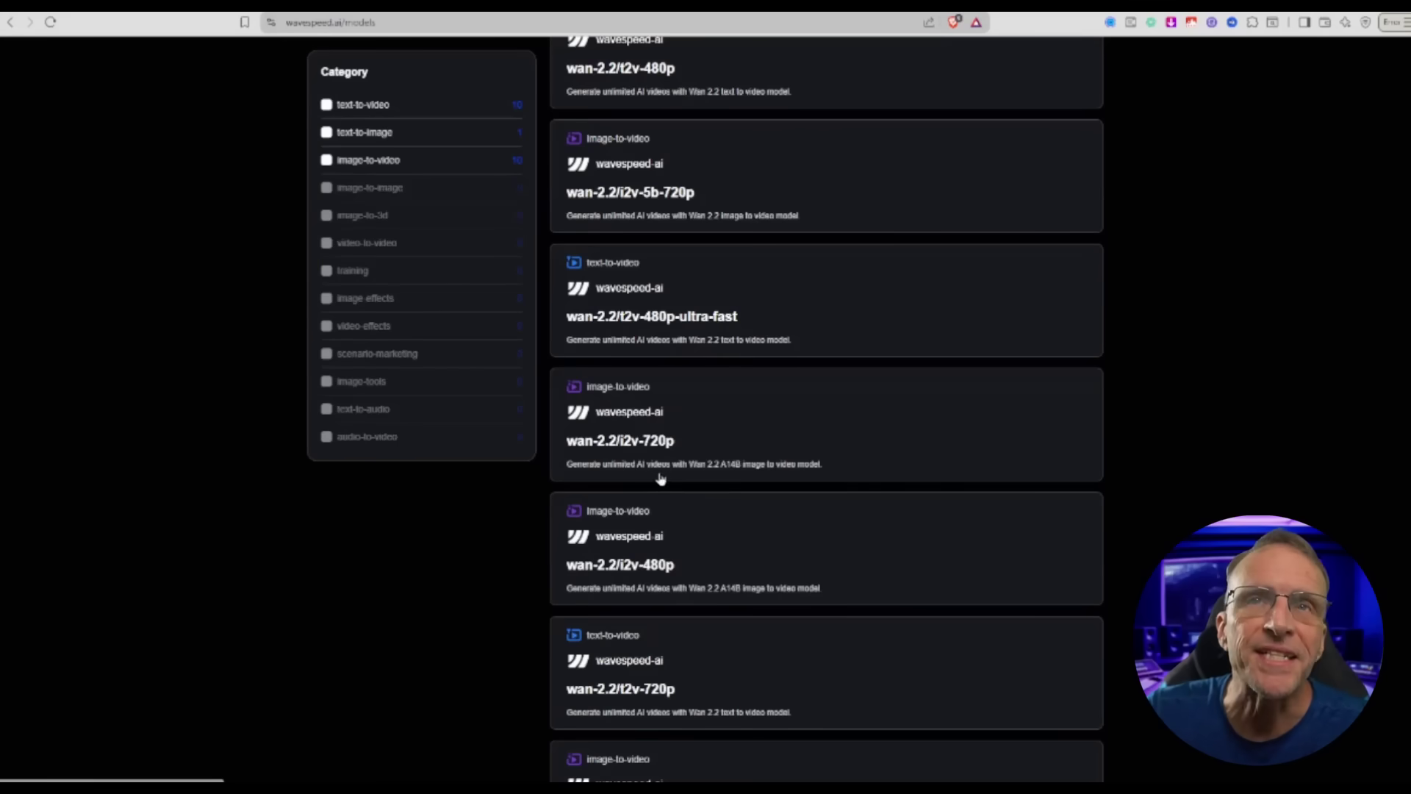
- Open wan-2.2/i2v-720p and preview the purple-studio example's first and last frame images
click(646, 453)
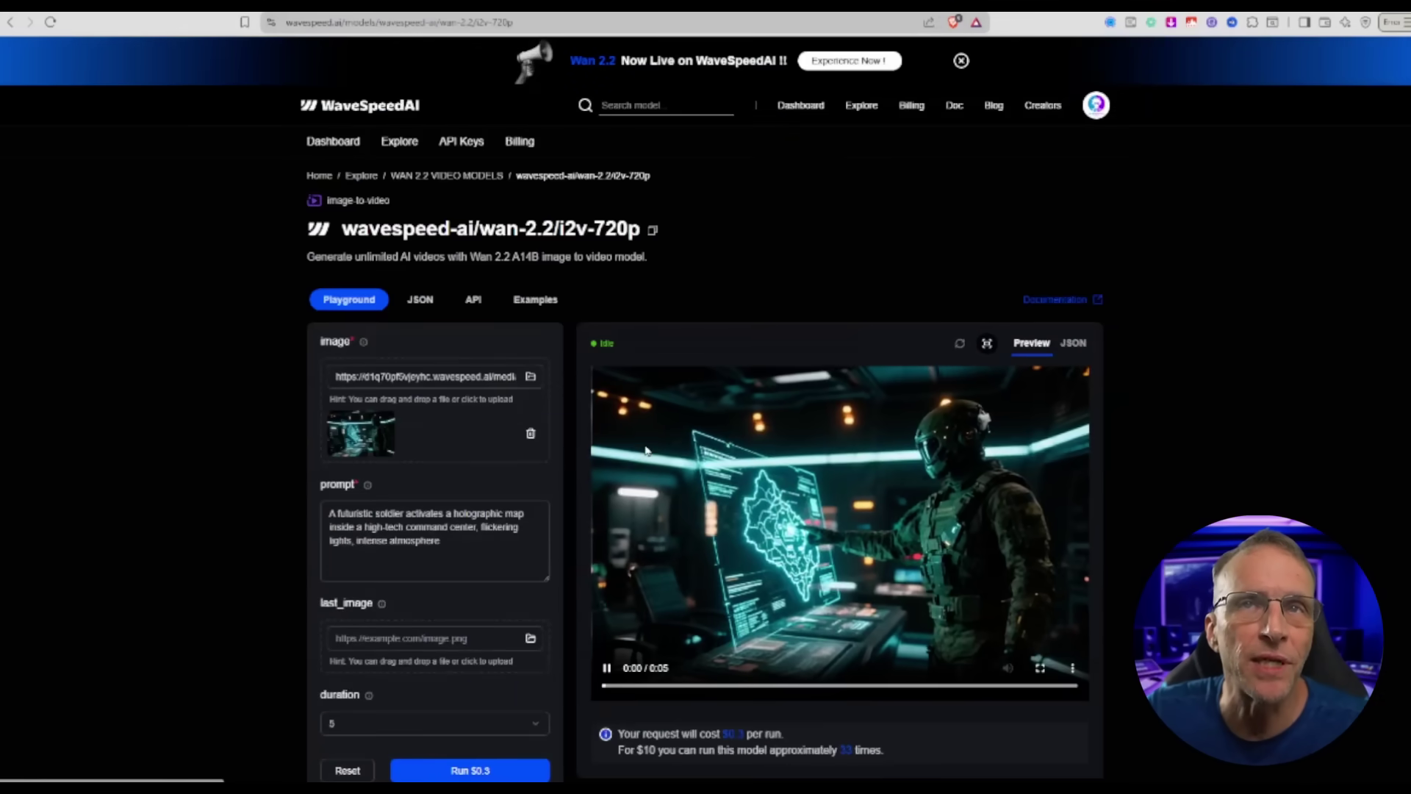
scroll(758, 394, down, 1)
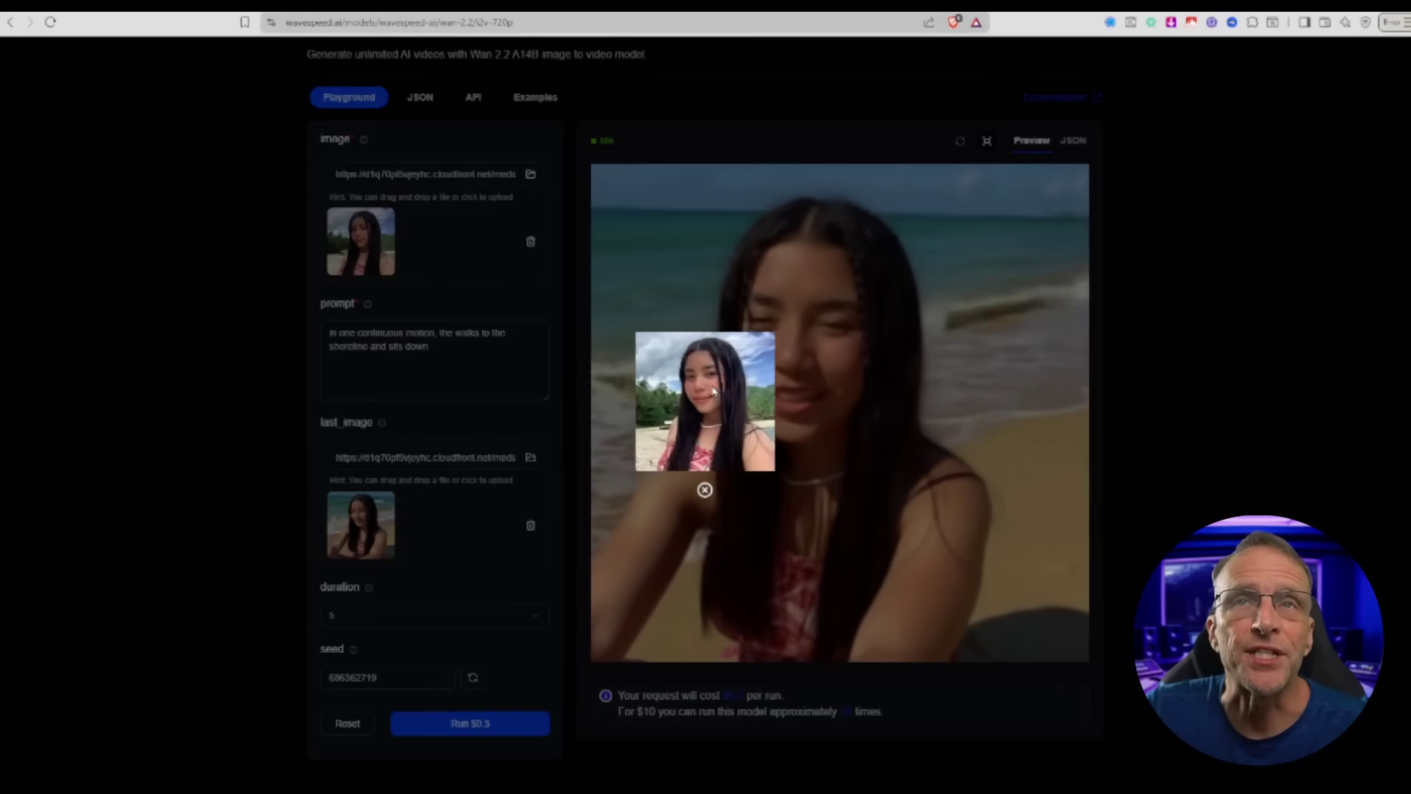
click(387, 524)
click(388, 524)
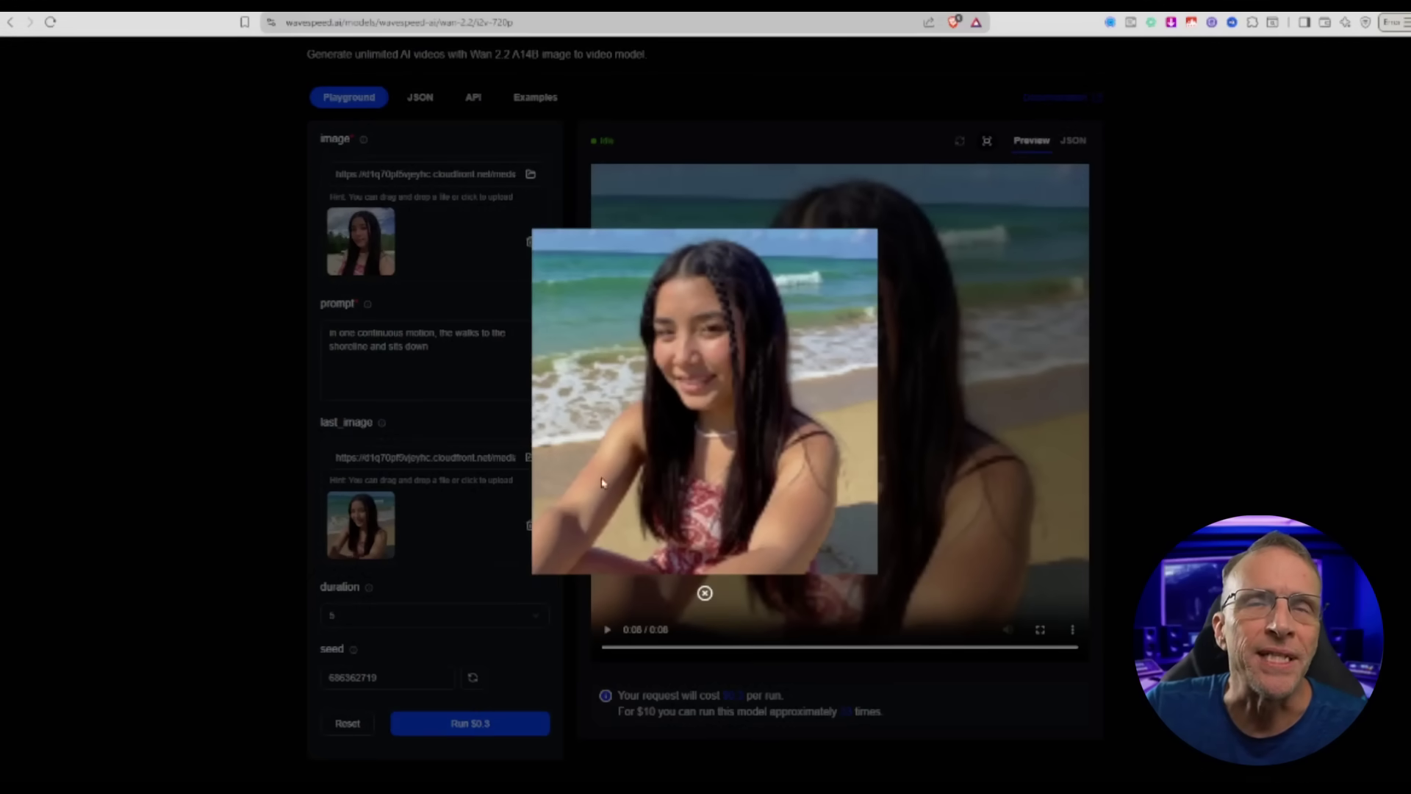
click(186, 456)
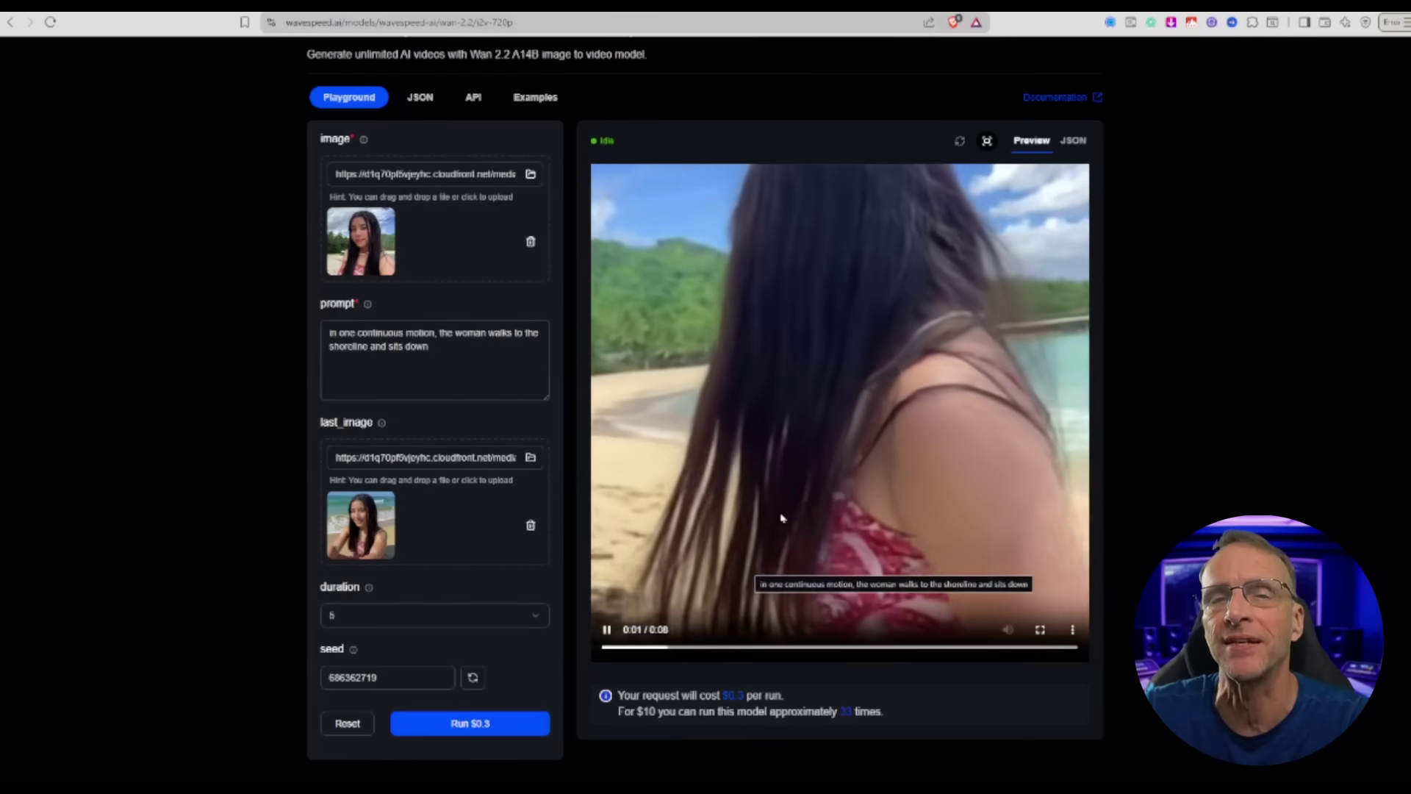
scroll(760, 509, down, 1)
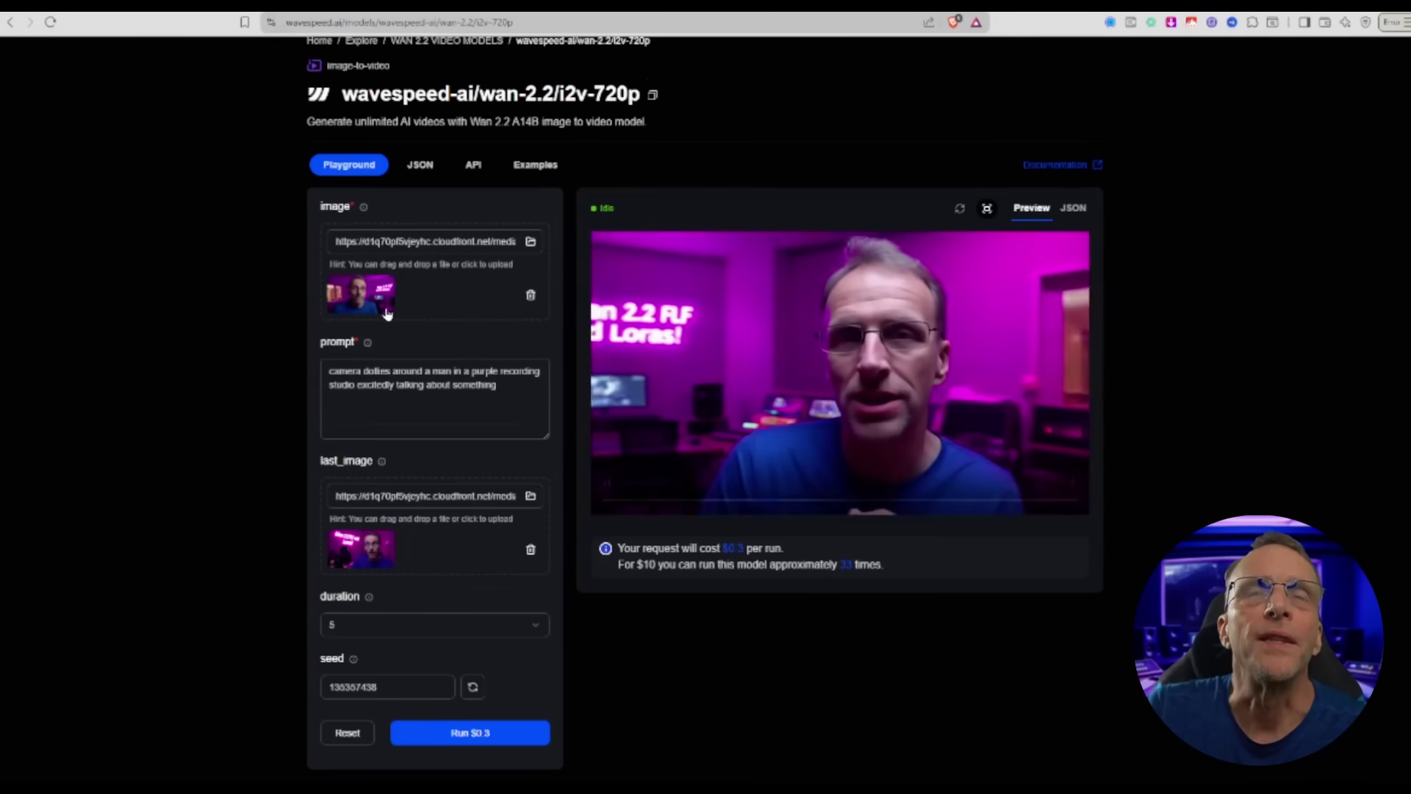
- Enlarge and close the first and last frame images, then bring up the bus-stop example
click(369, 308)
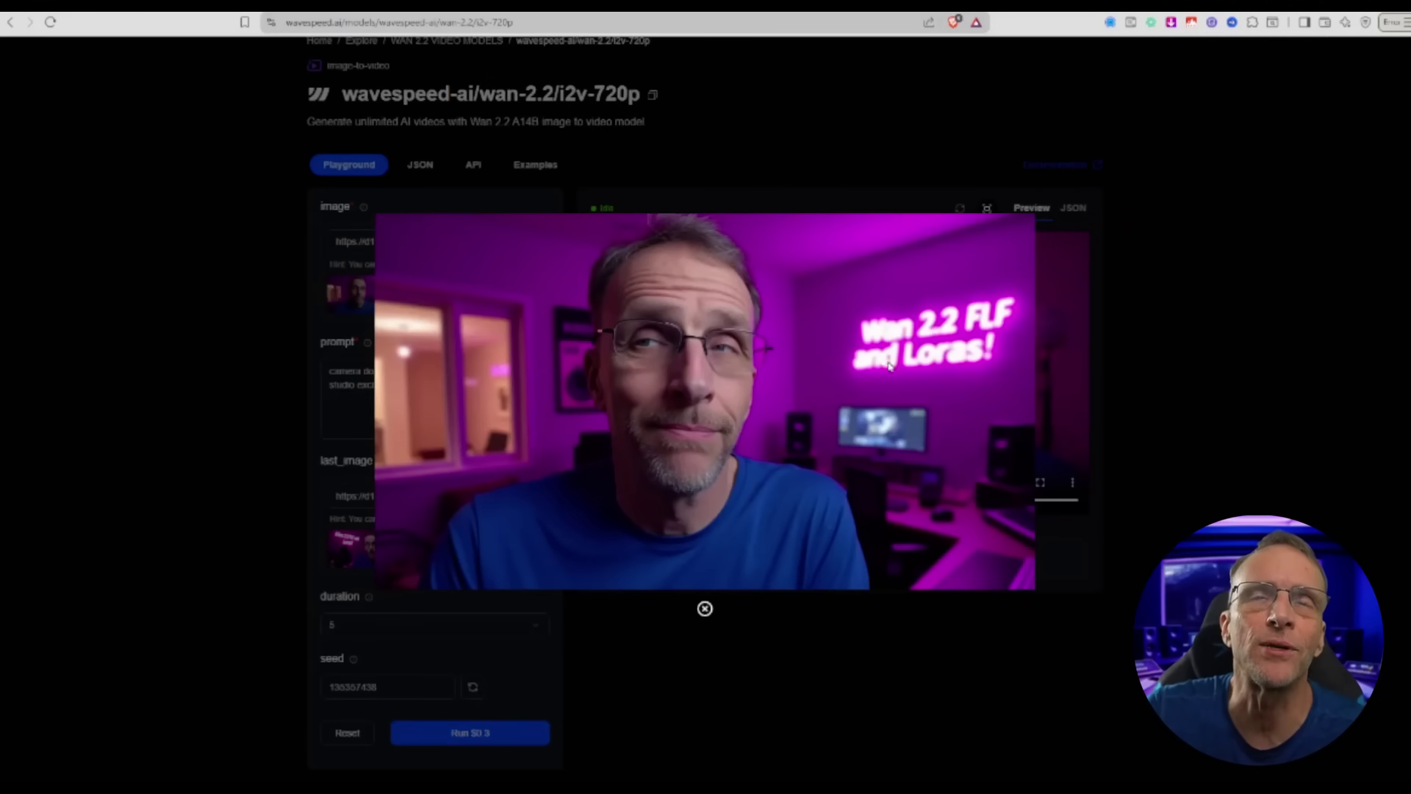
click(301, 393)
click(379, 542)
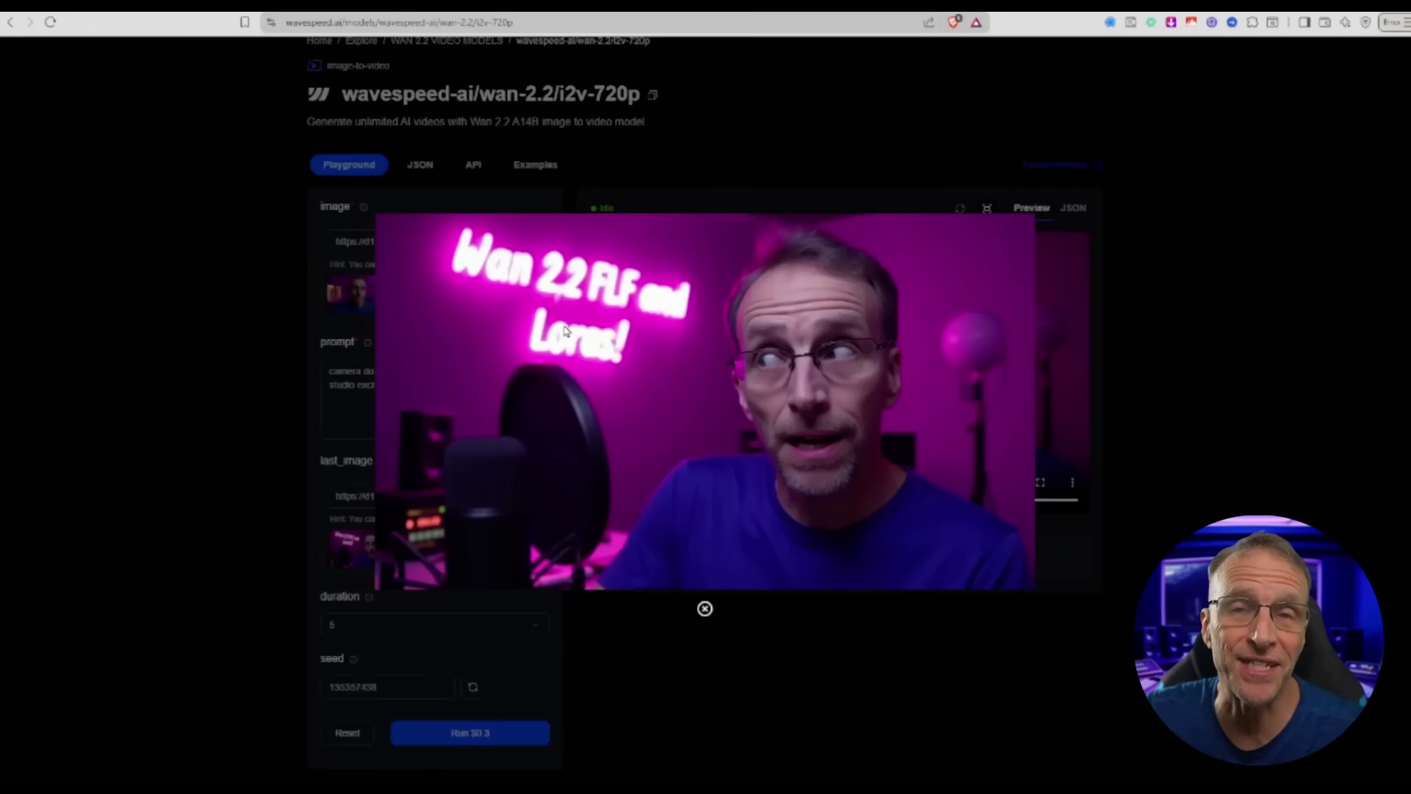
click(199, 364)
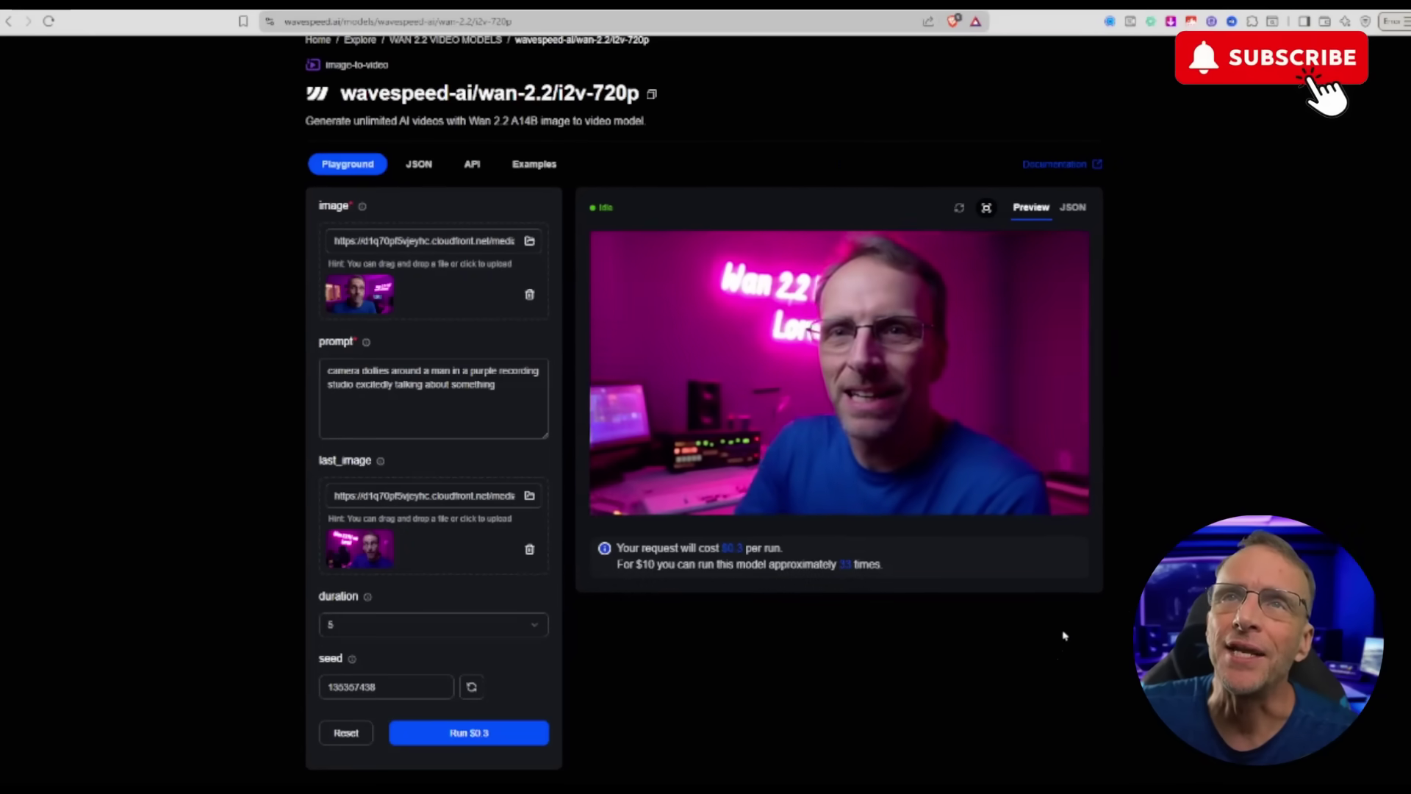
mouse_move(1050, 513)
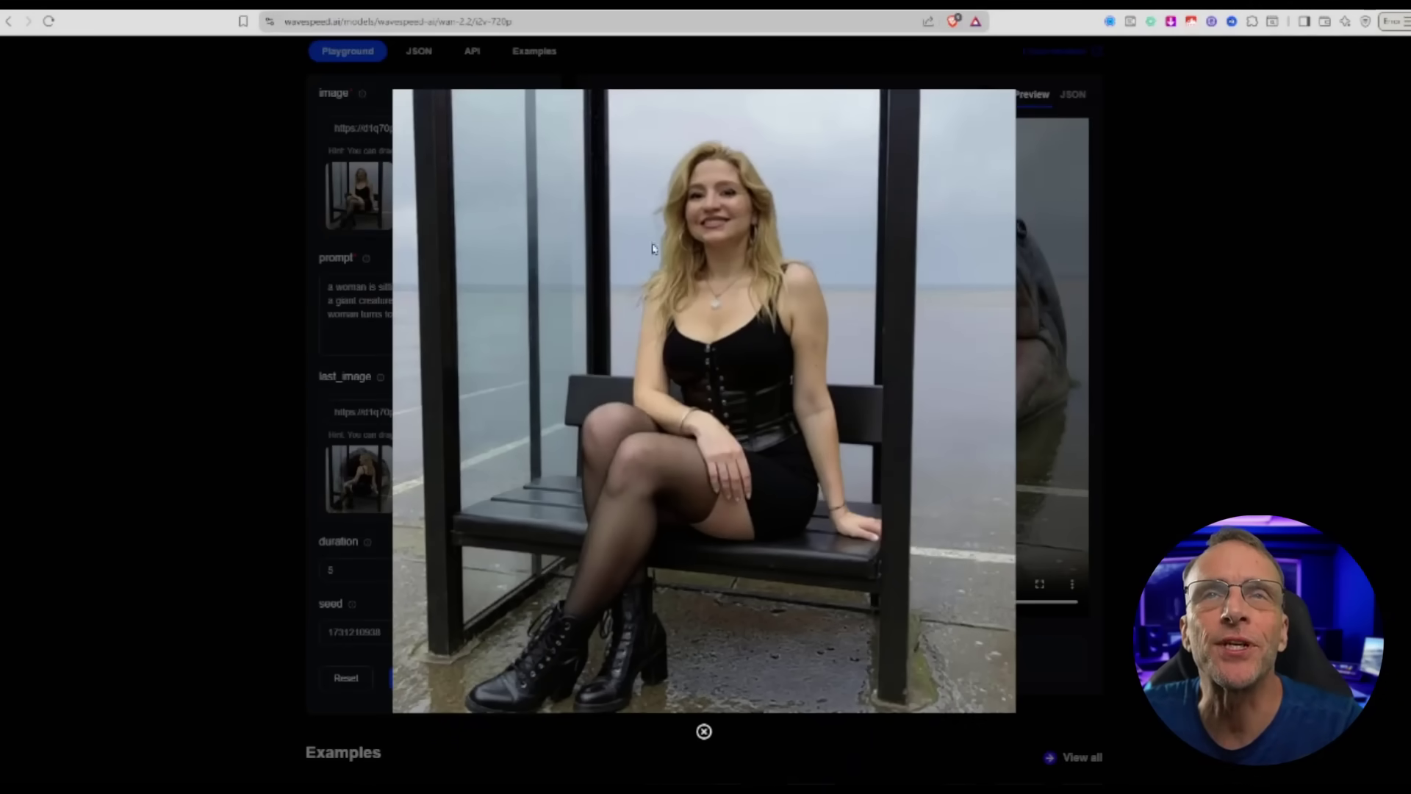
- Close the bus-stop first frame preview, then enlarge and close its last frame image
click(197, 362)
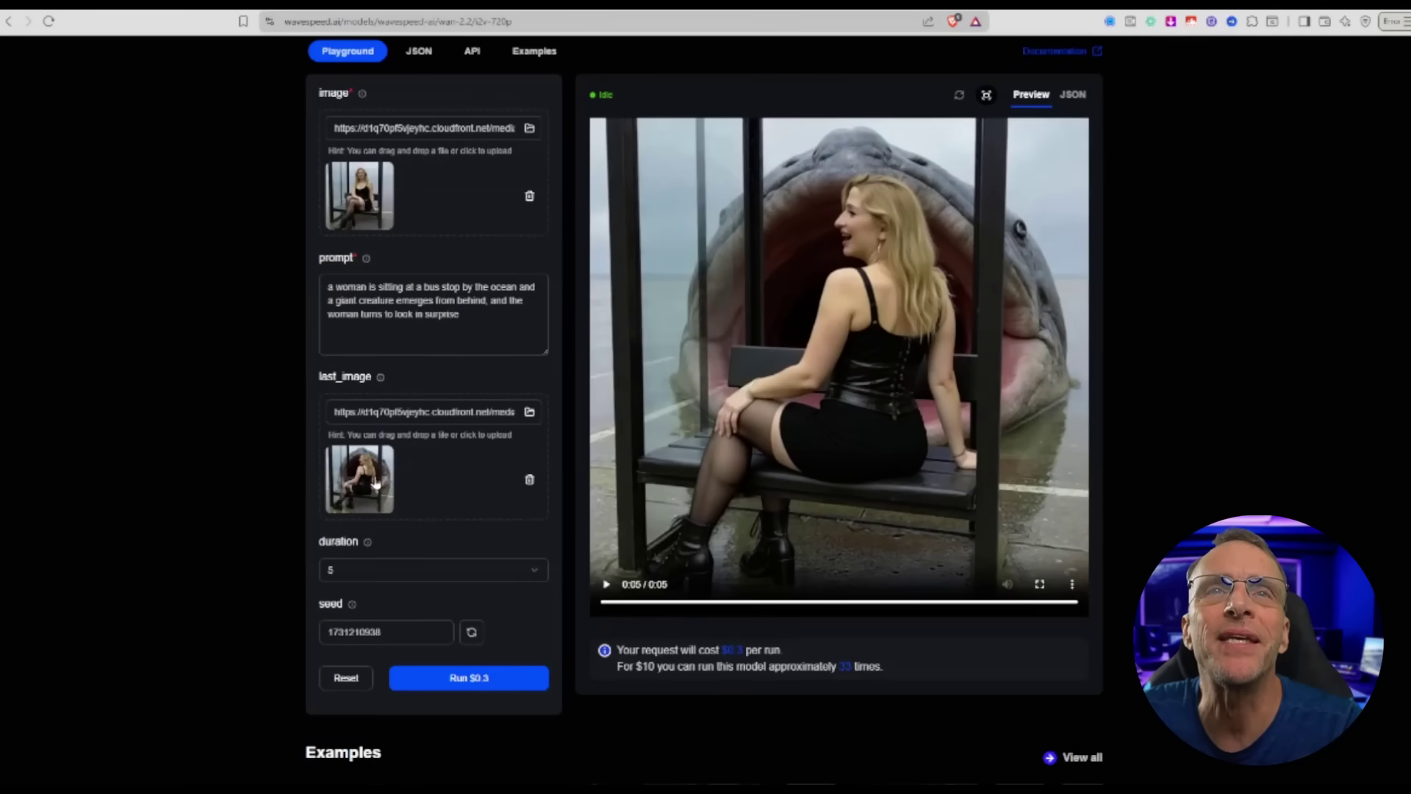
click(375, 483)
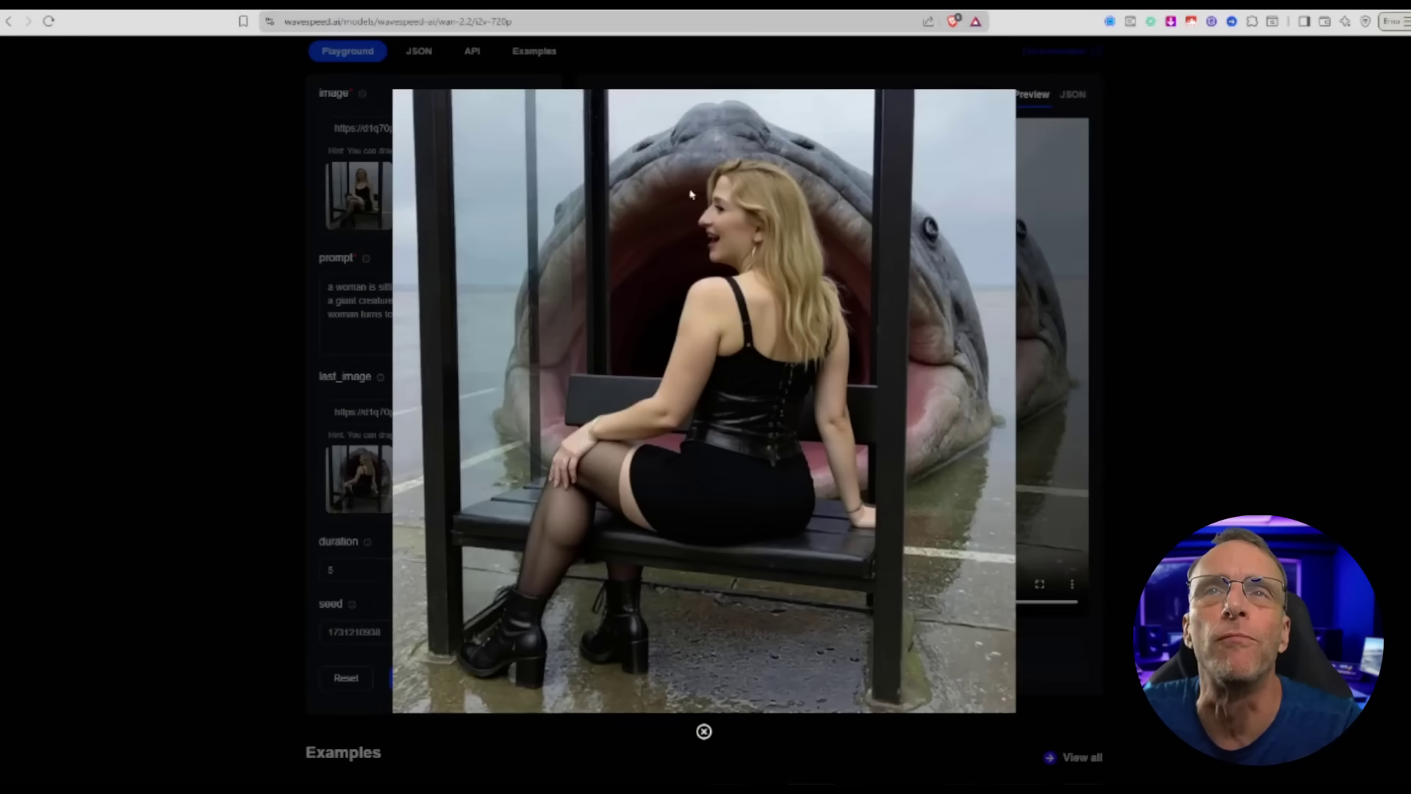
click(252, 381)
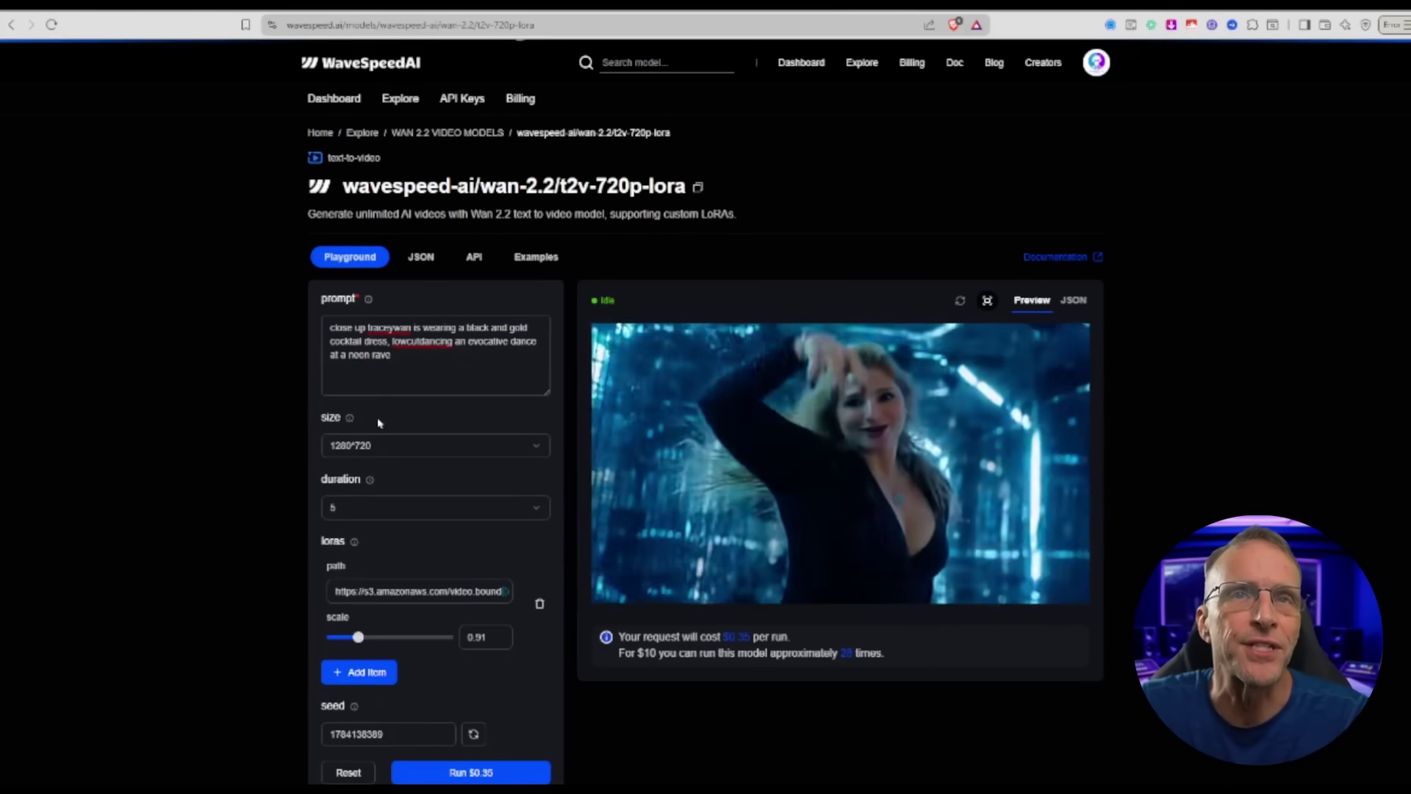
- Check the S3 LoRA path, keep the 5-second duration, and fix the joined 'lowcut dancing' words
click(349, 581)
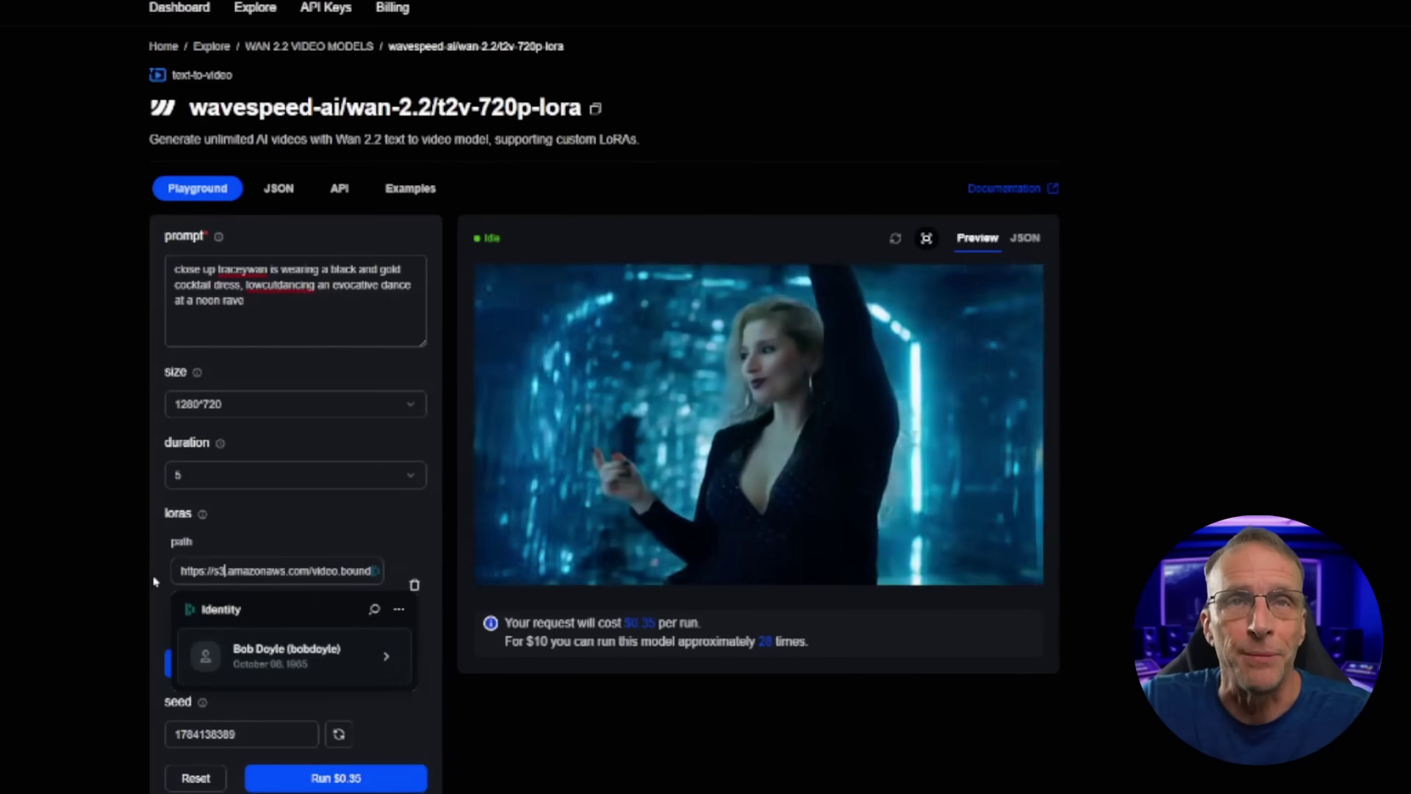
click(213, 564)
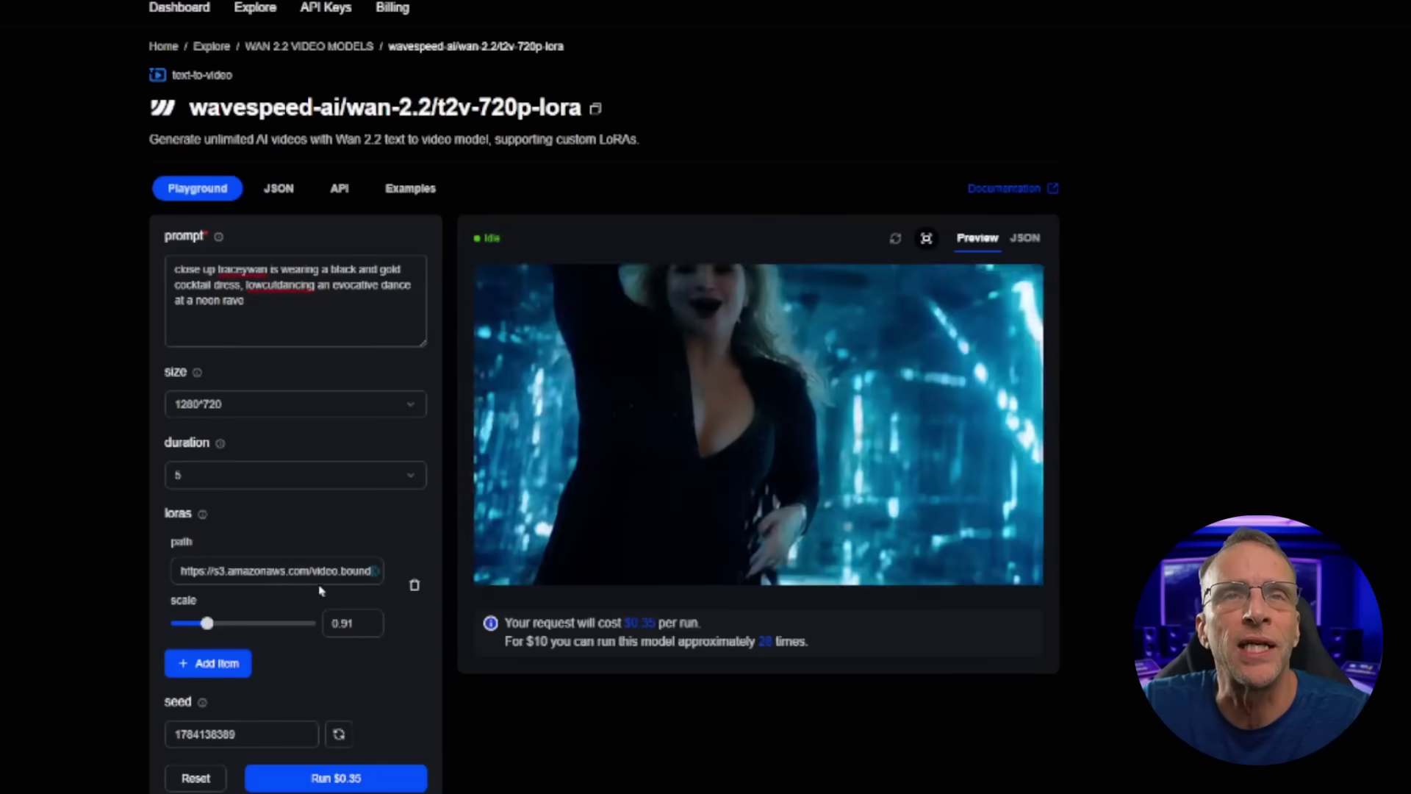
click(236, 483)
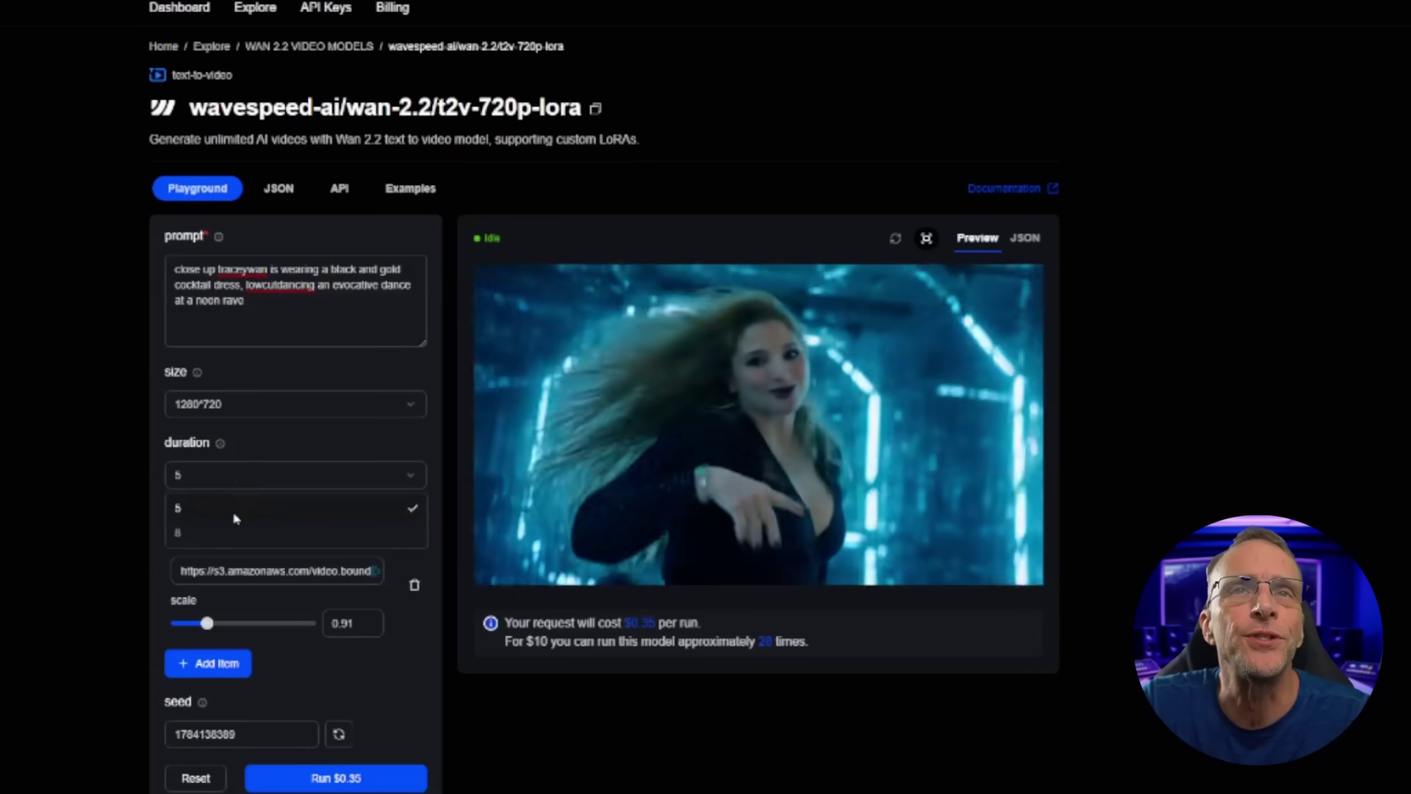
click(150, 298)
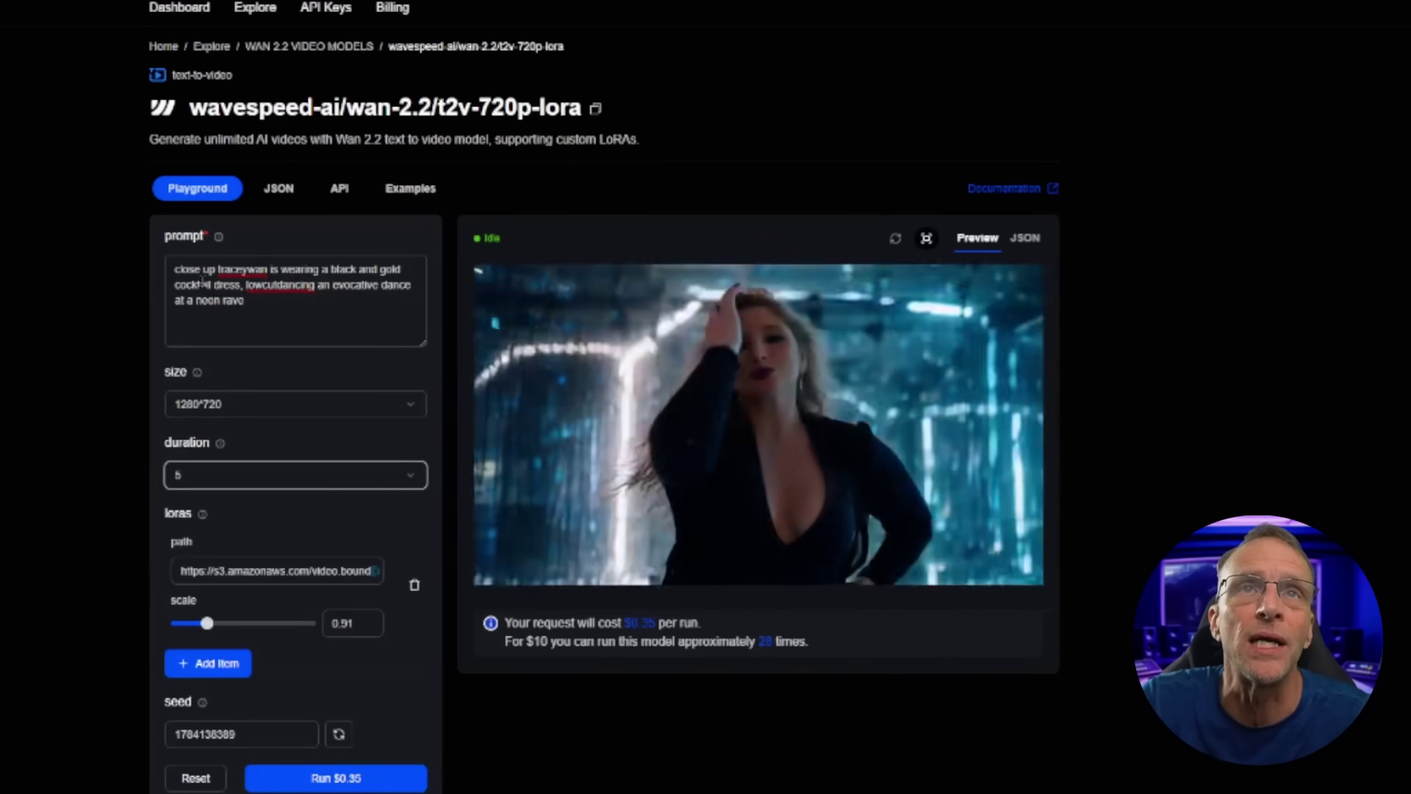
click(278, 285)
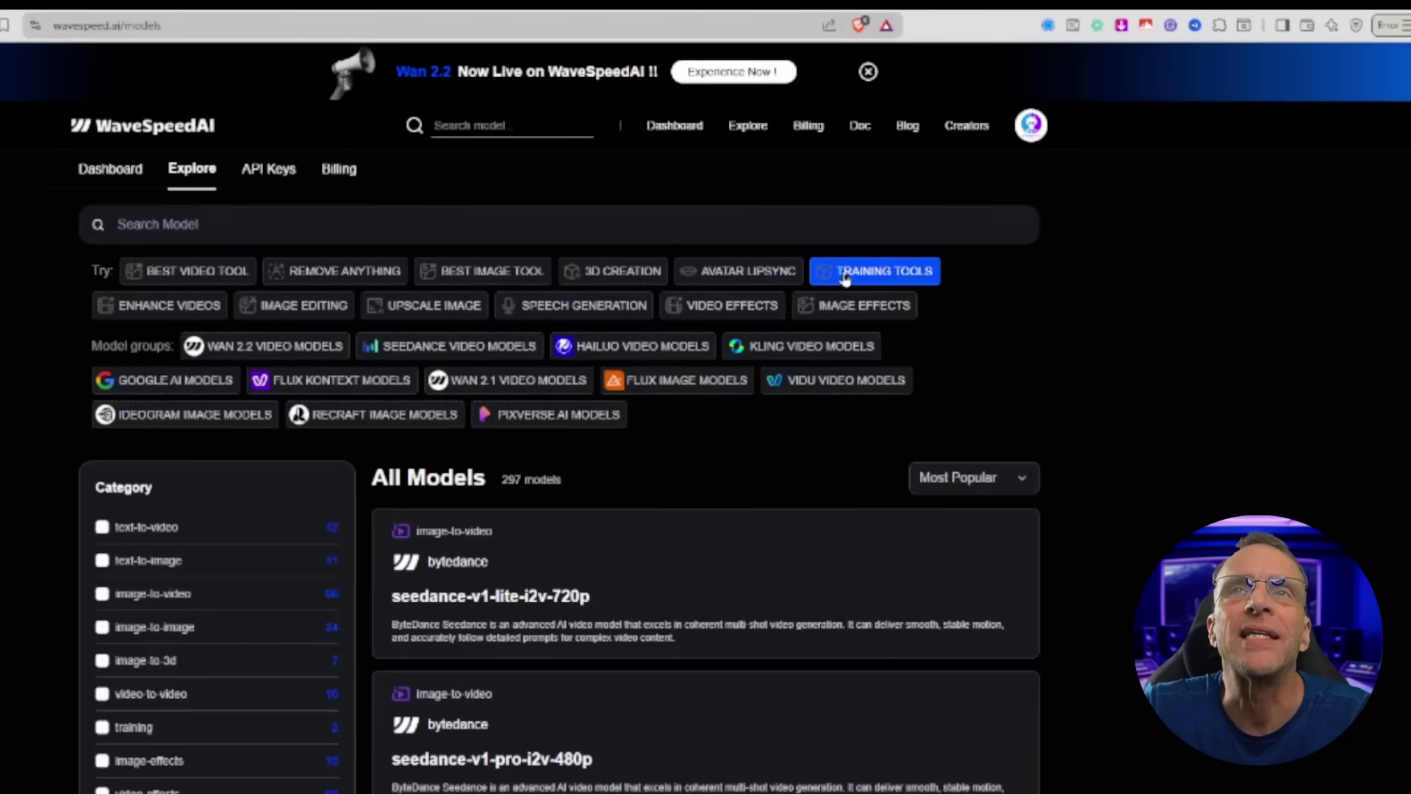
- Filter the catalogue to Training Tools and open the wan-2.1-14b-lora-trainer page
click(846, 272)
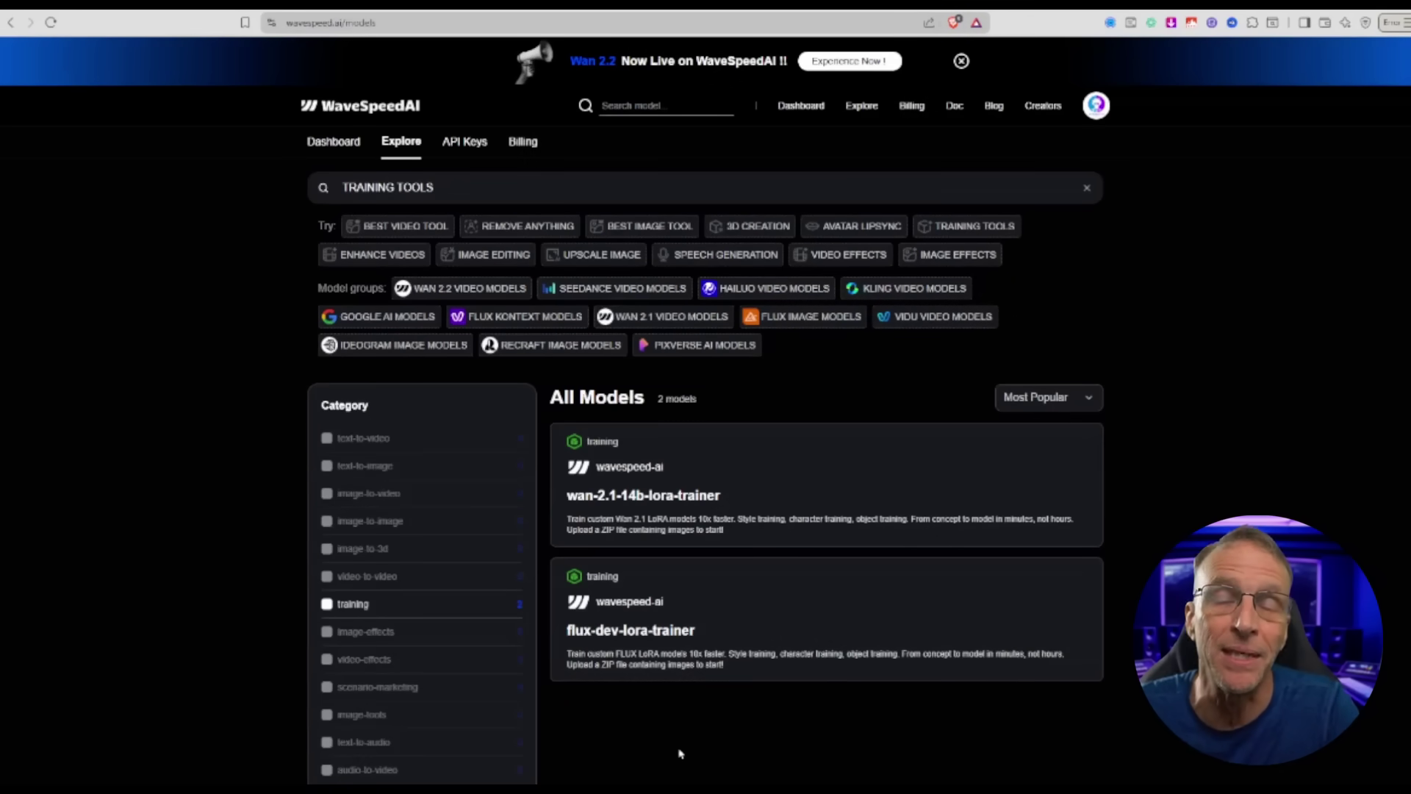
click(629, 504)
scroll(1013, 324, down, 3)
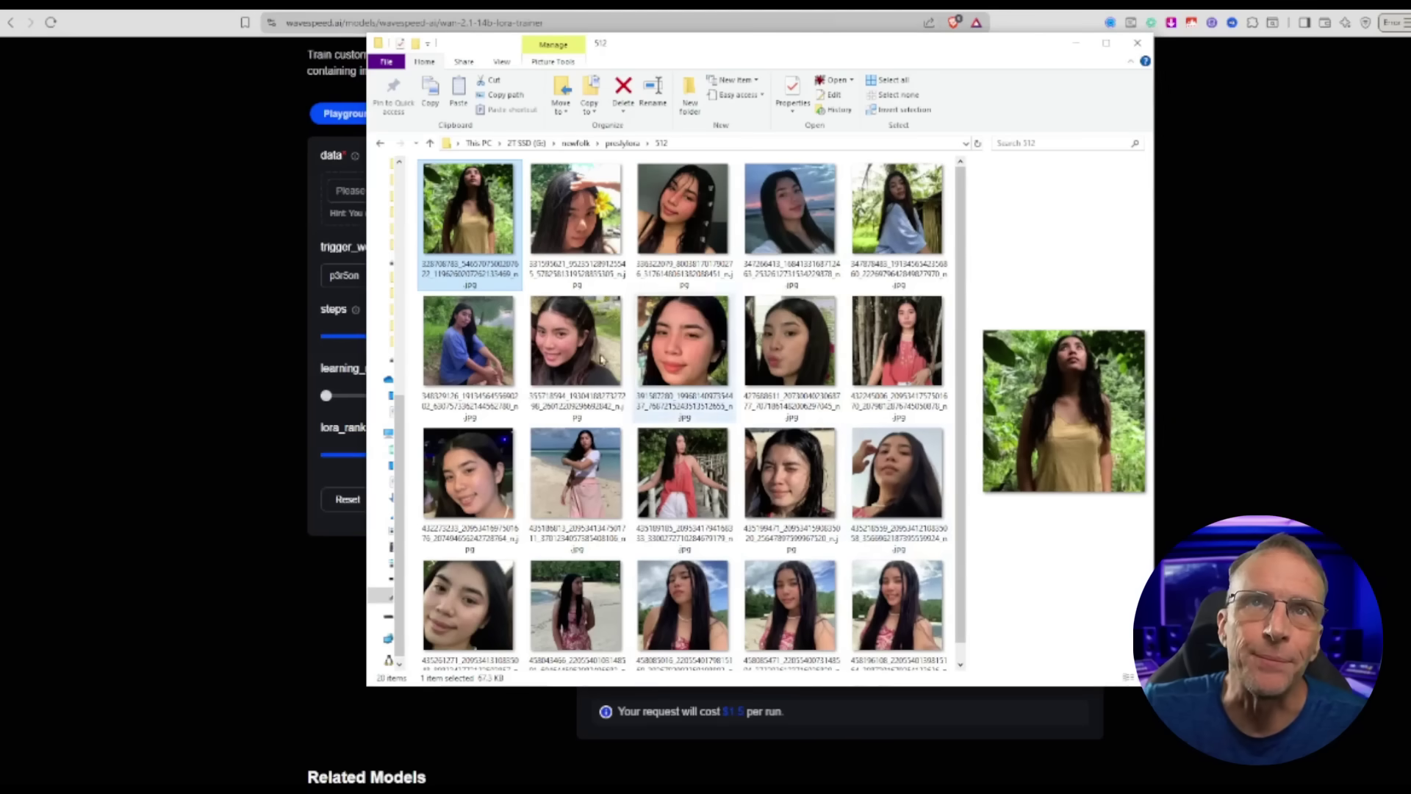
- Compress all 20 training photos into a zipped folder named presly.zip
shift+click(887, 616)
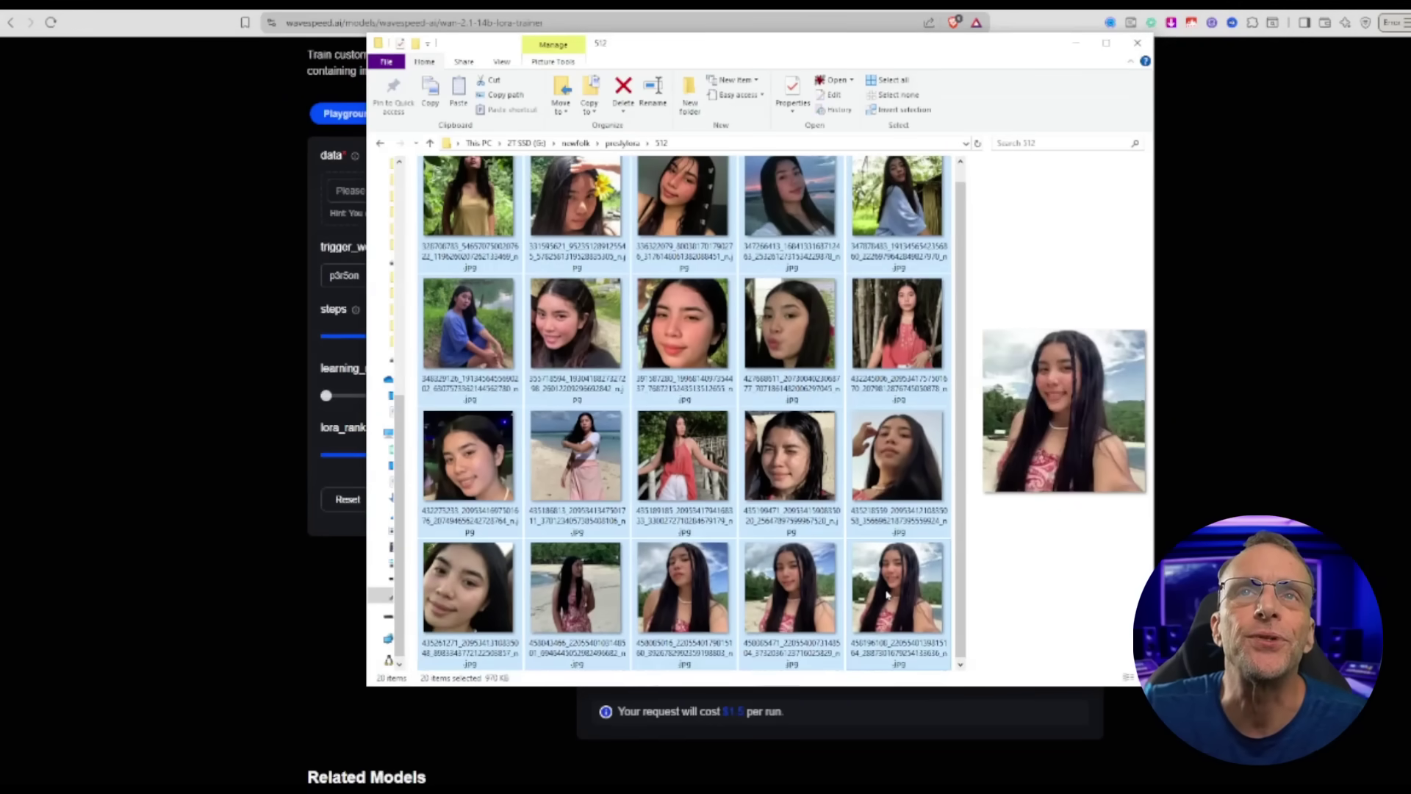
right_click(887, 592)
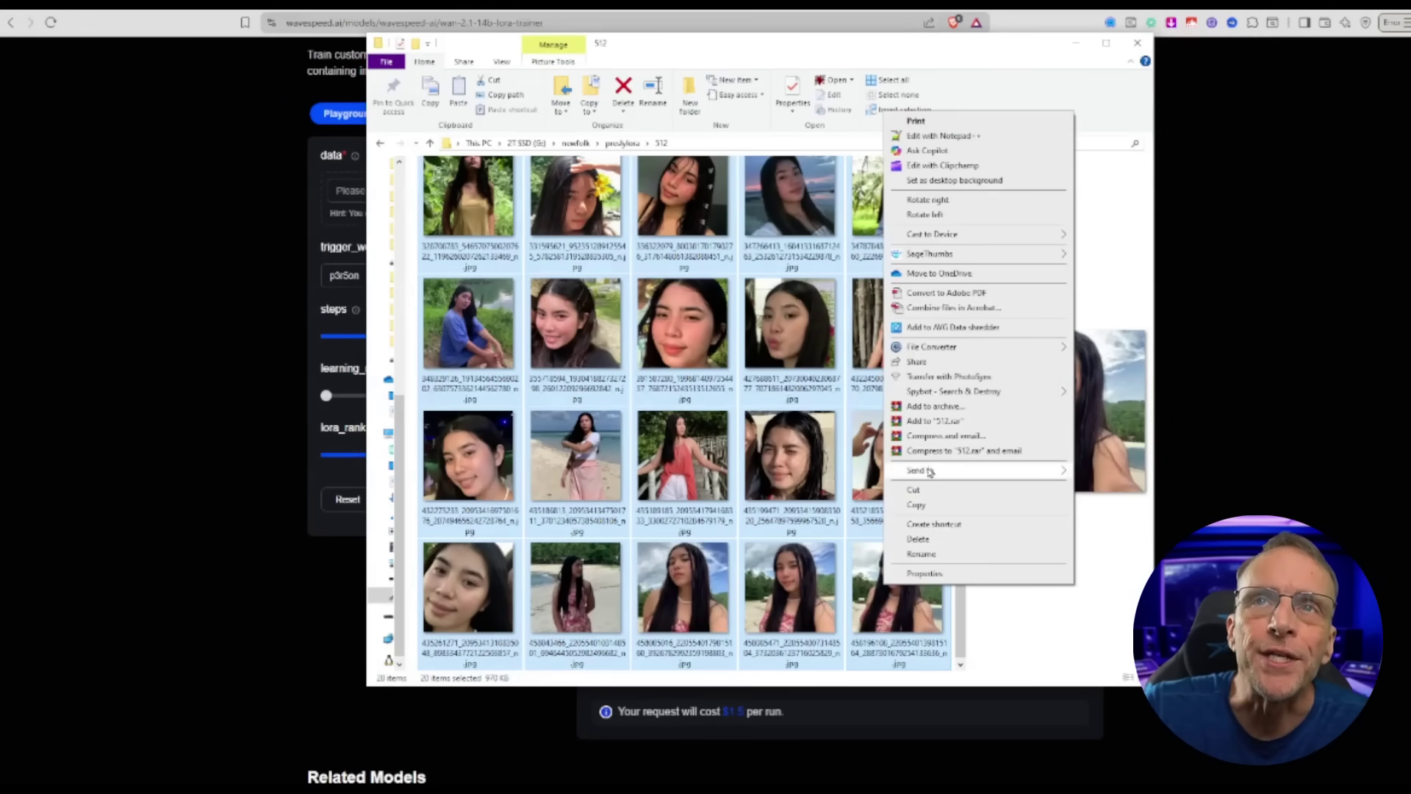
mouse_move(937, 470)
click(1135, 518)
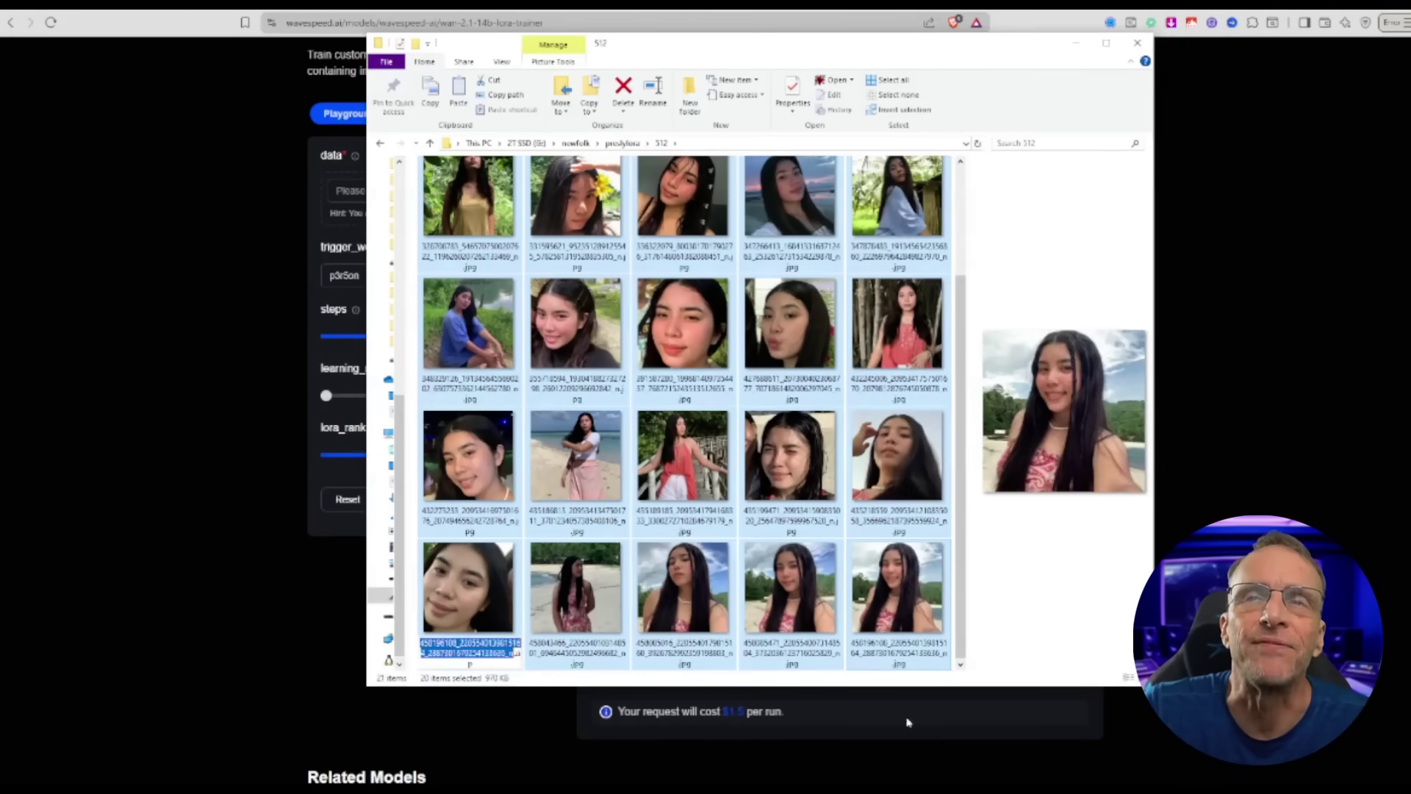
text(presly.zip)
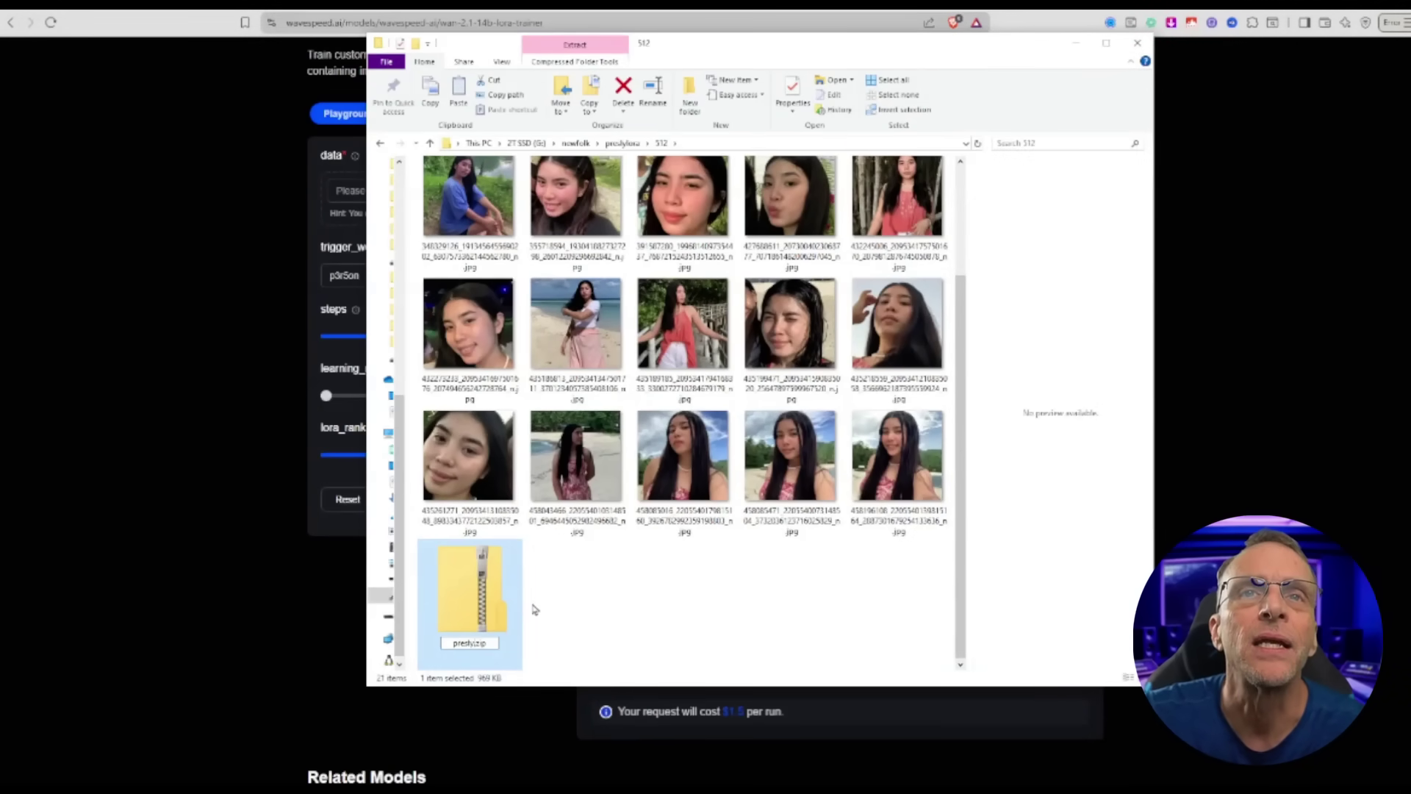
key(Return)
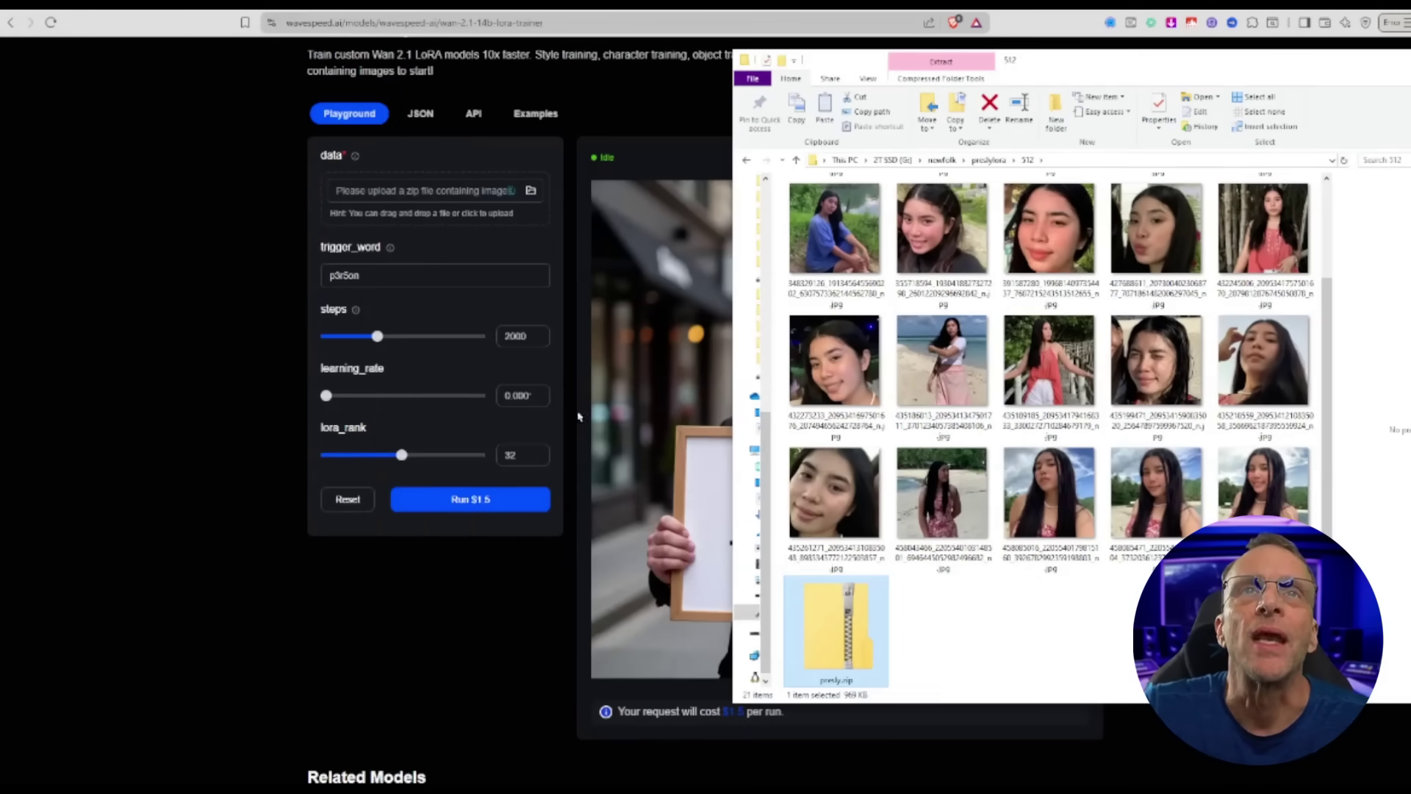
- Upload presly.zip as the trainer's data and replace the trigger word with 'presl'
drag(836, 628, 403, 208)
double_click(359, 273)
text(presl)
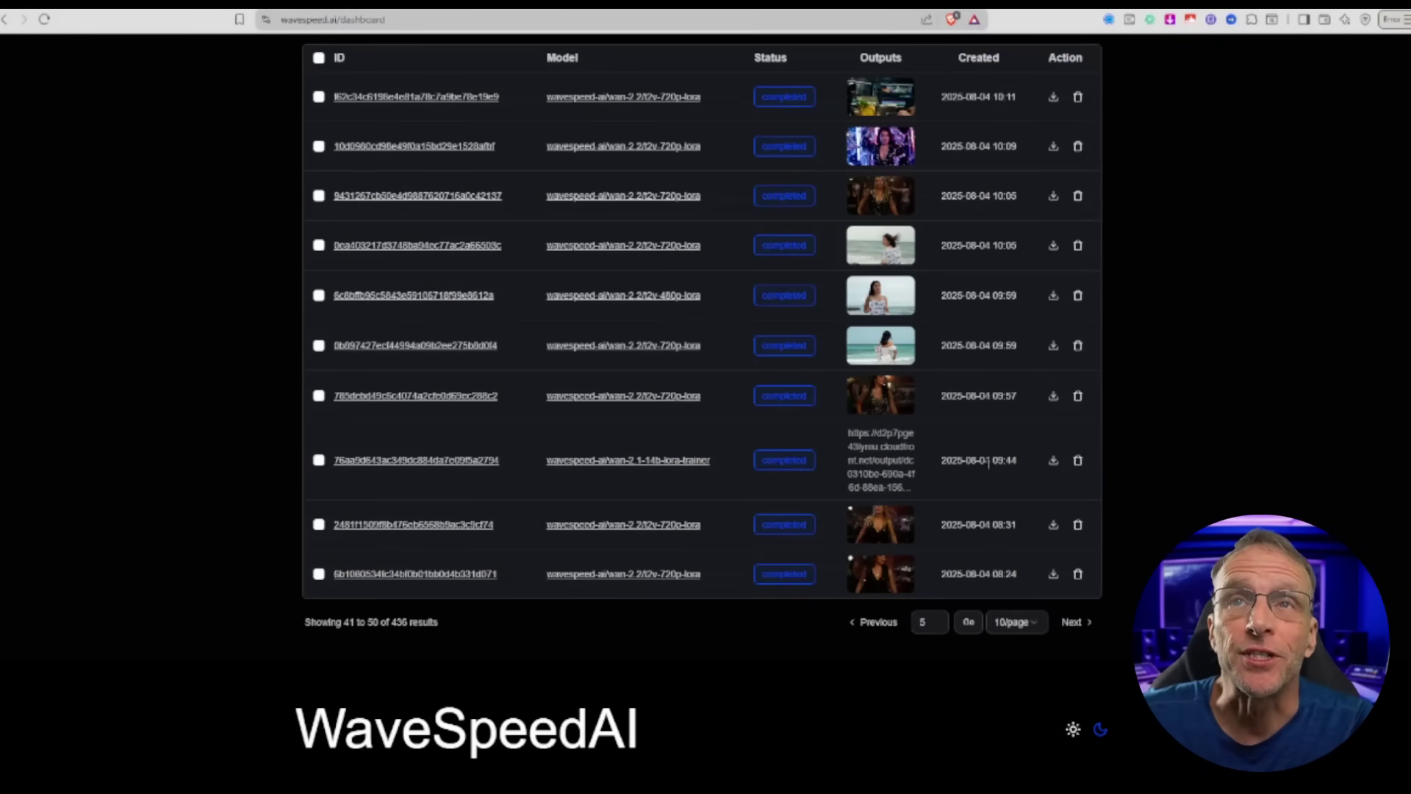
- Open the finished LoRA training run's details and download its .safetensors output
click(391, 461)
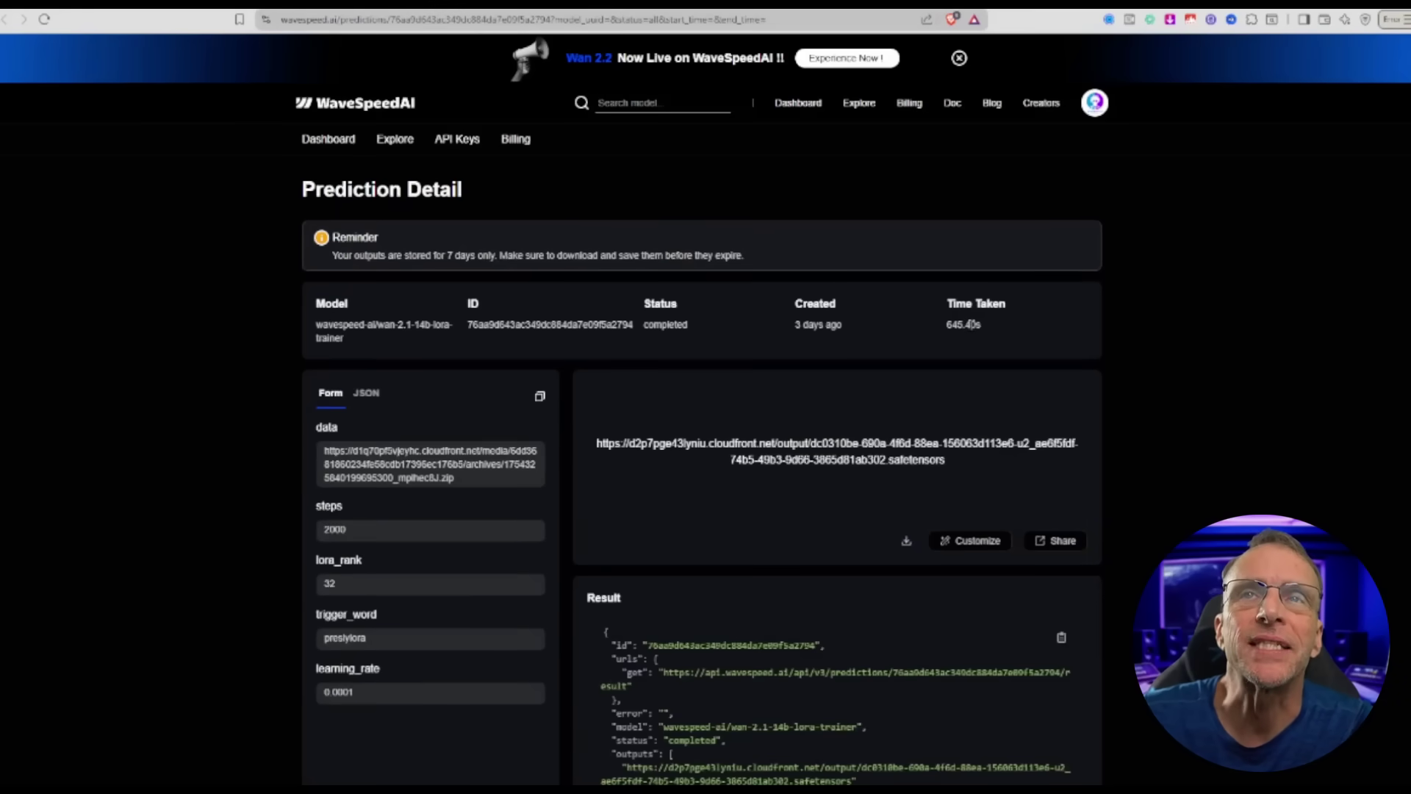
scroll(971, 324, down, 3)
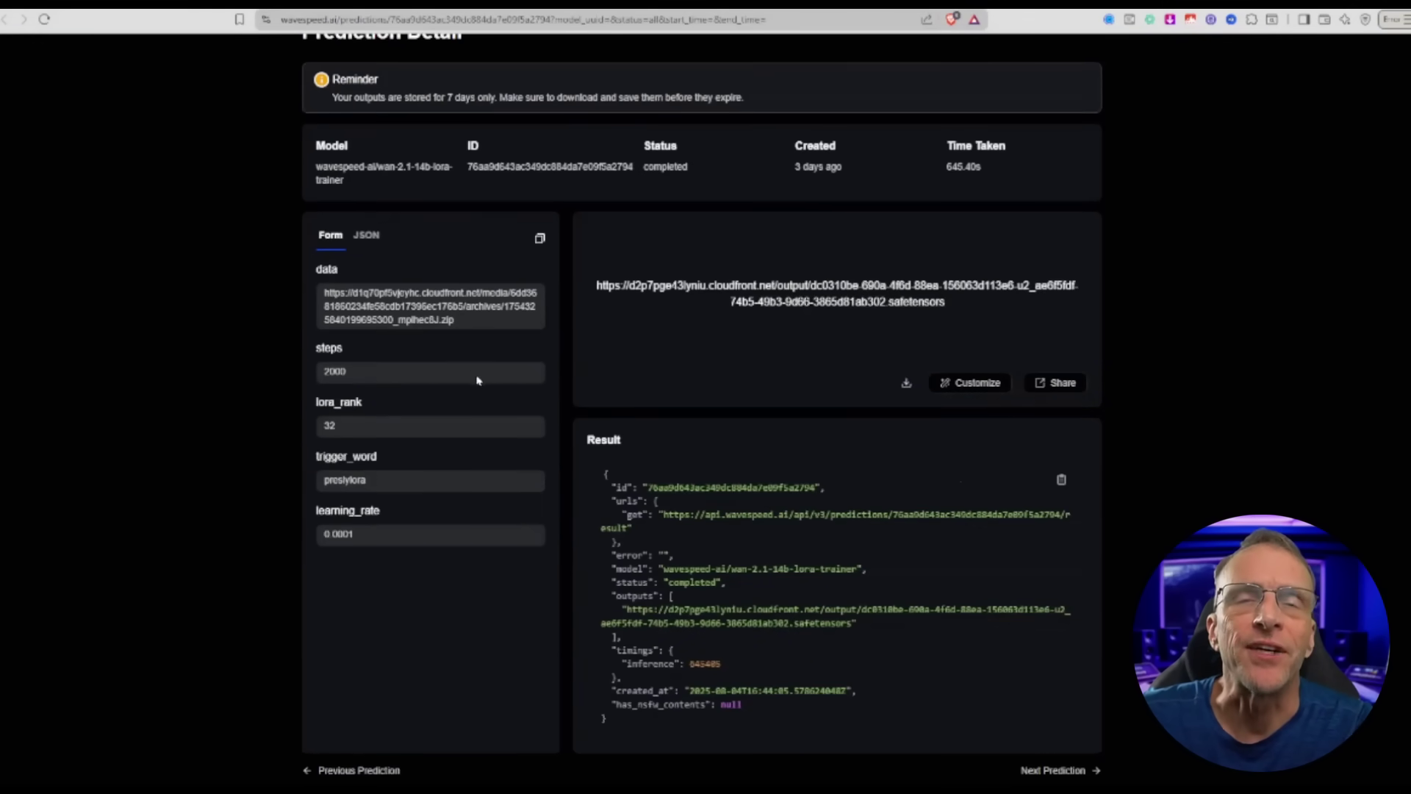
click(906, 382)
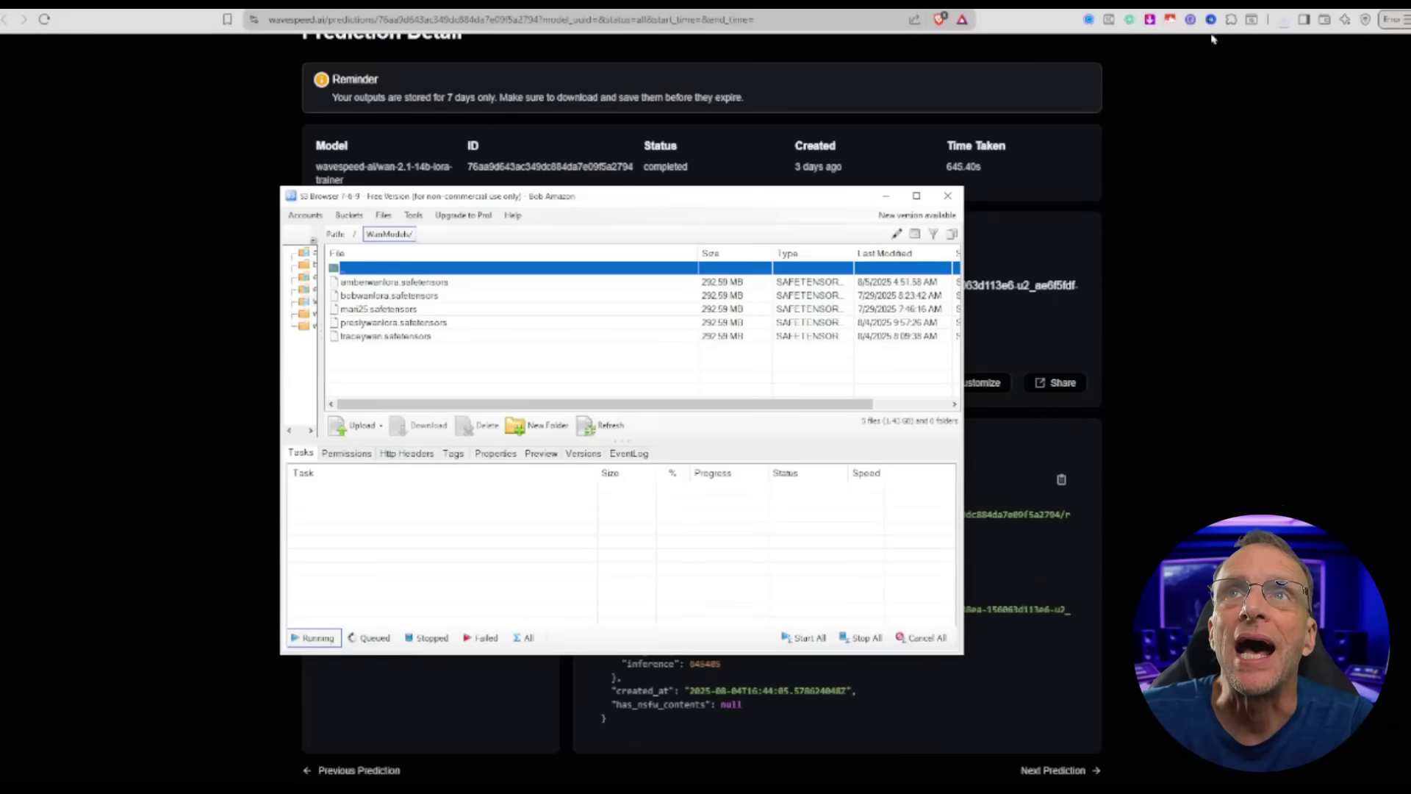
- Upload the downloaded LoRA file from Downloads into S3 Browser's WanModels folder
click(1283, 21)
key(alt+Tab)
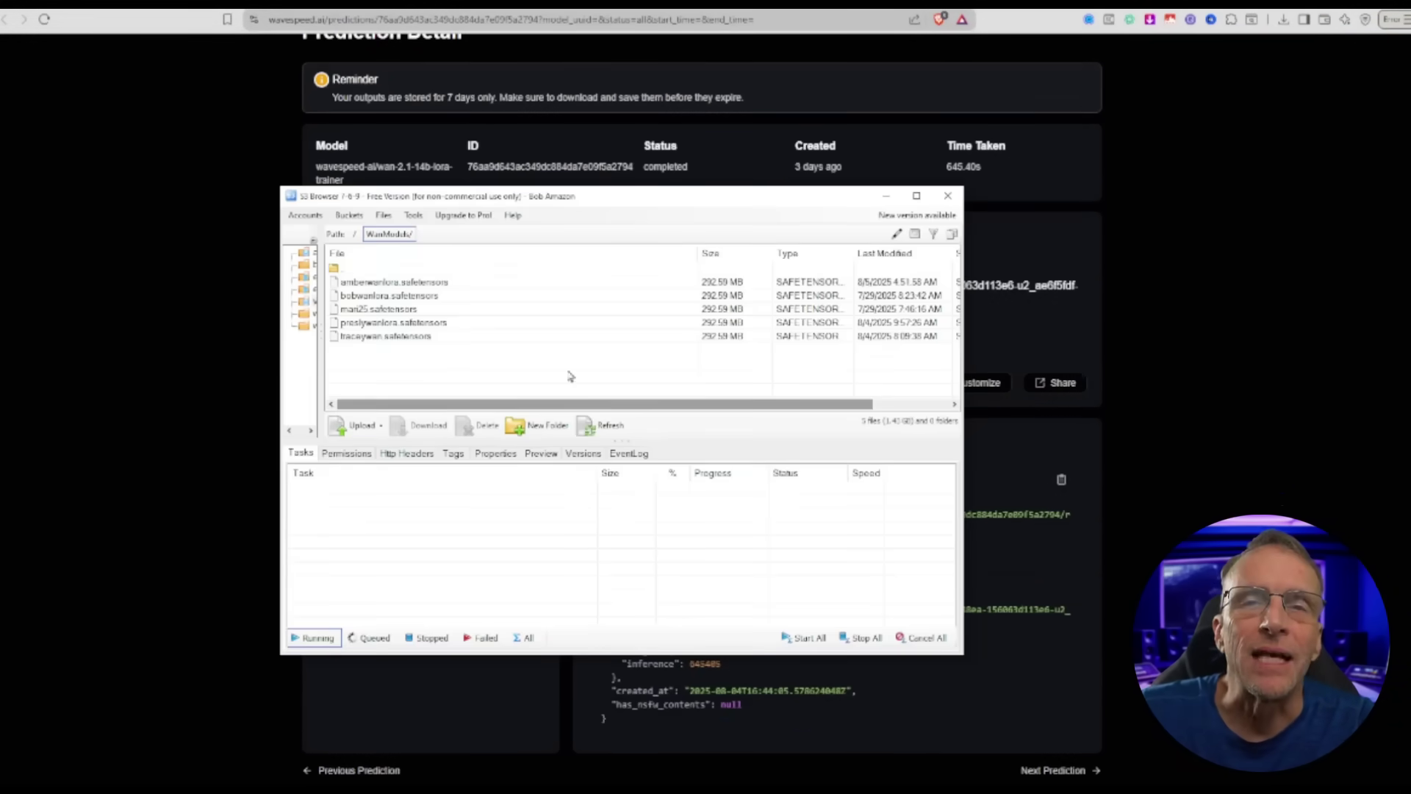
click(360, 425)
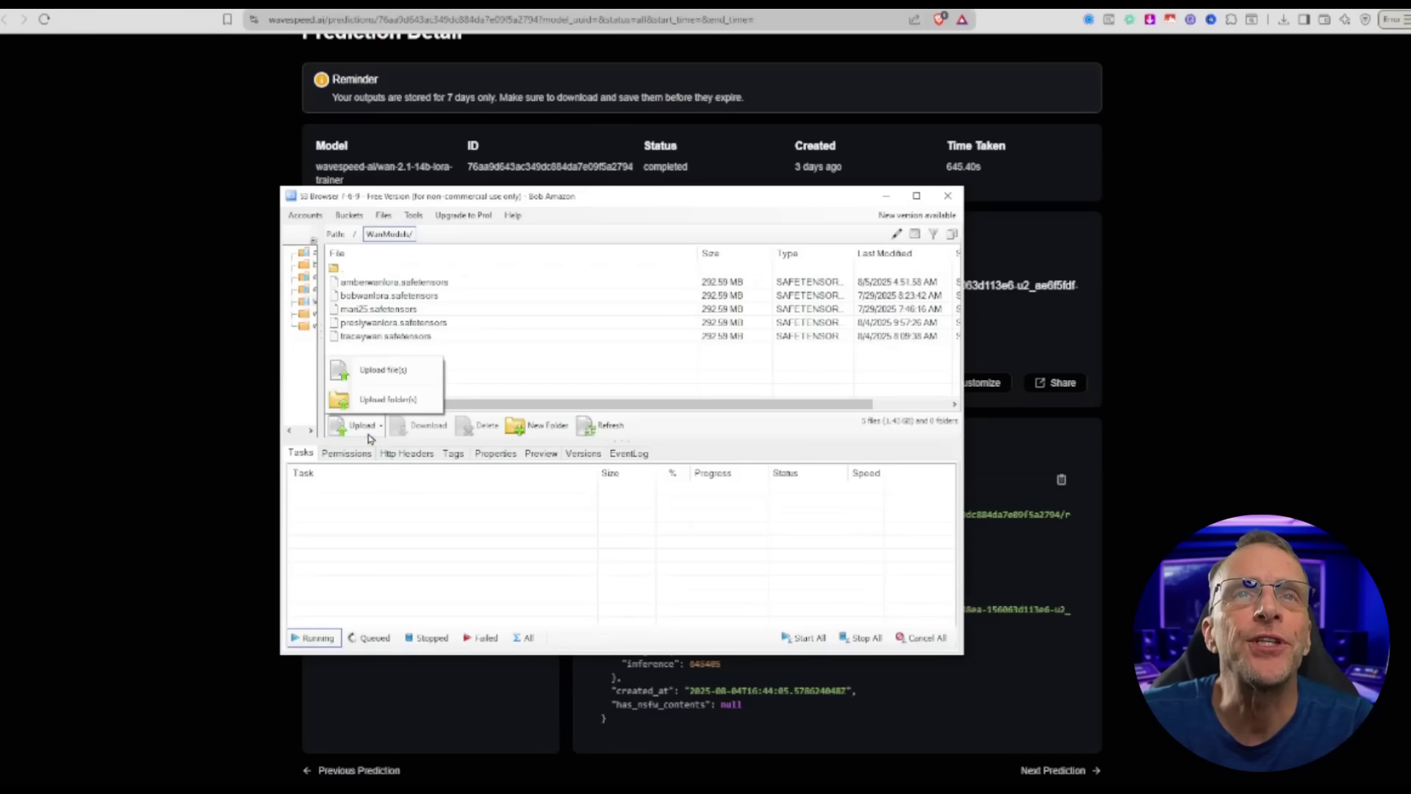
click(381, 368)
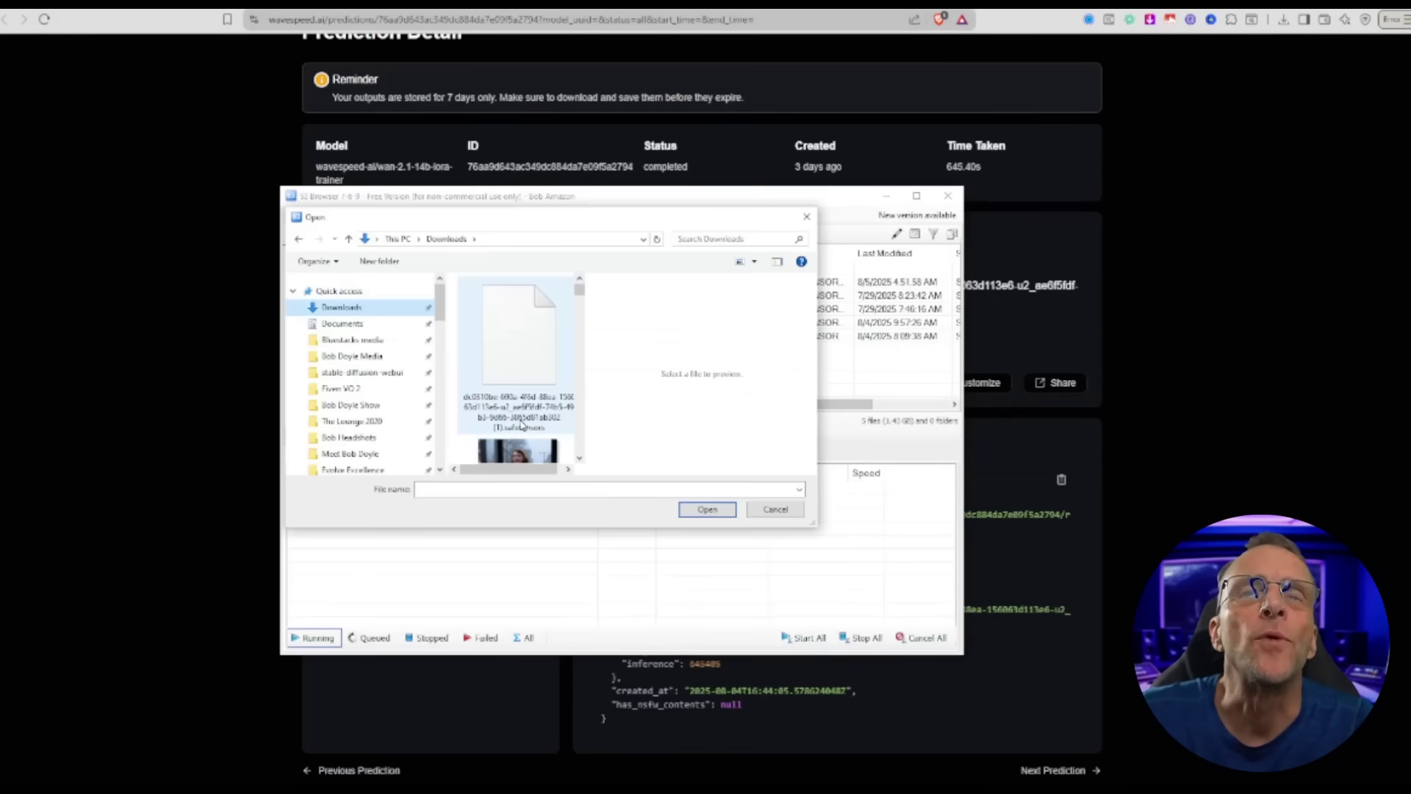
double_click(517, 416)
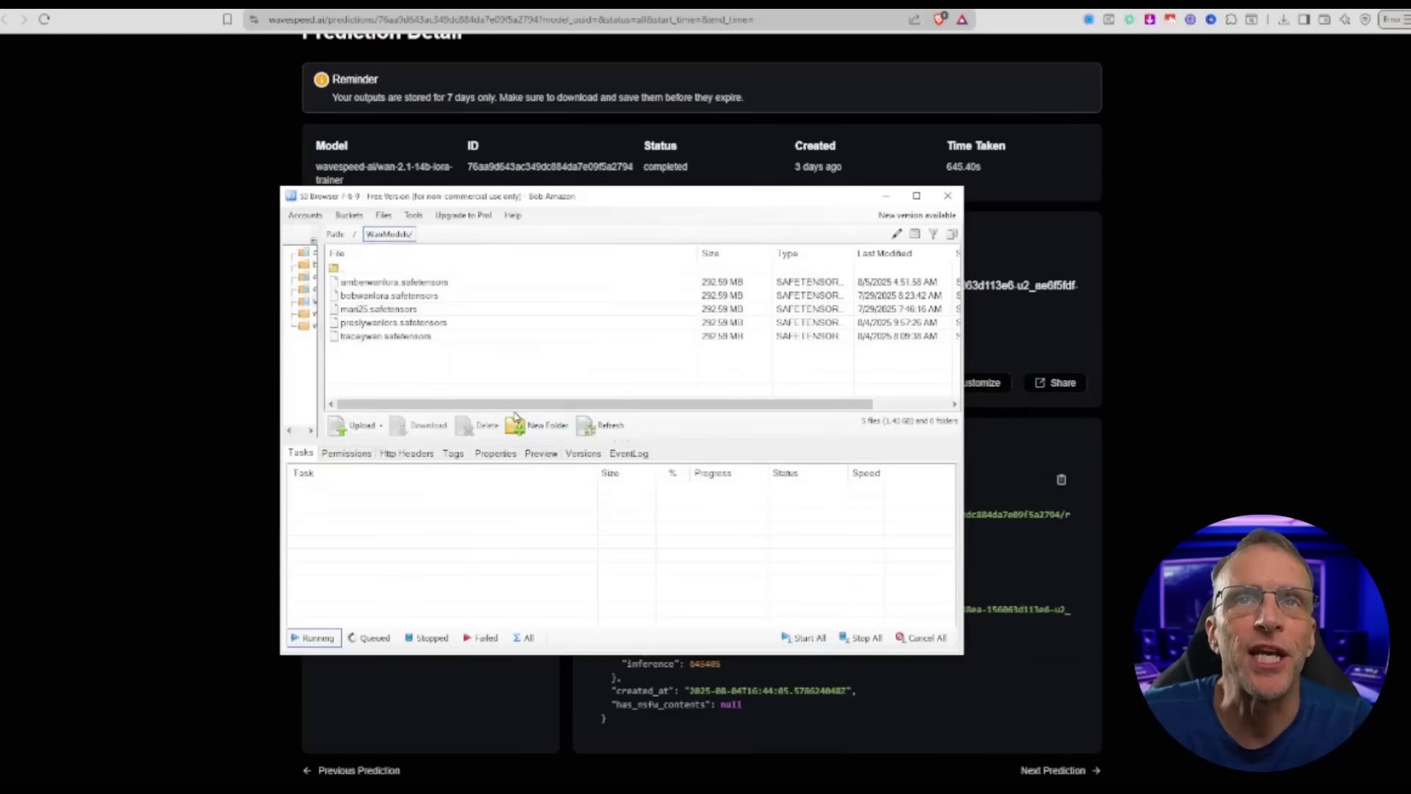
- Rename the uploaded LoRA file to preslywanlora2.safetensors
click(455, 311)
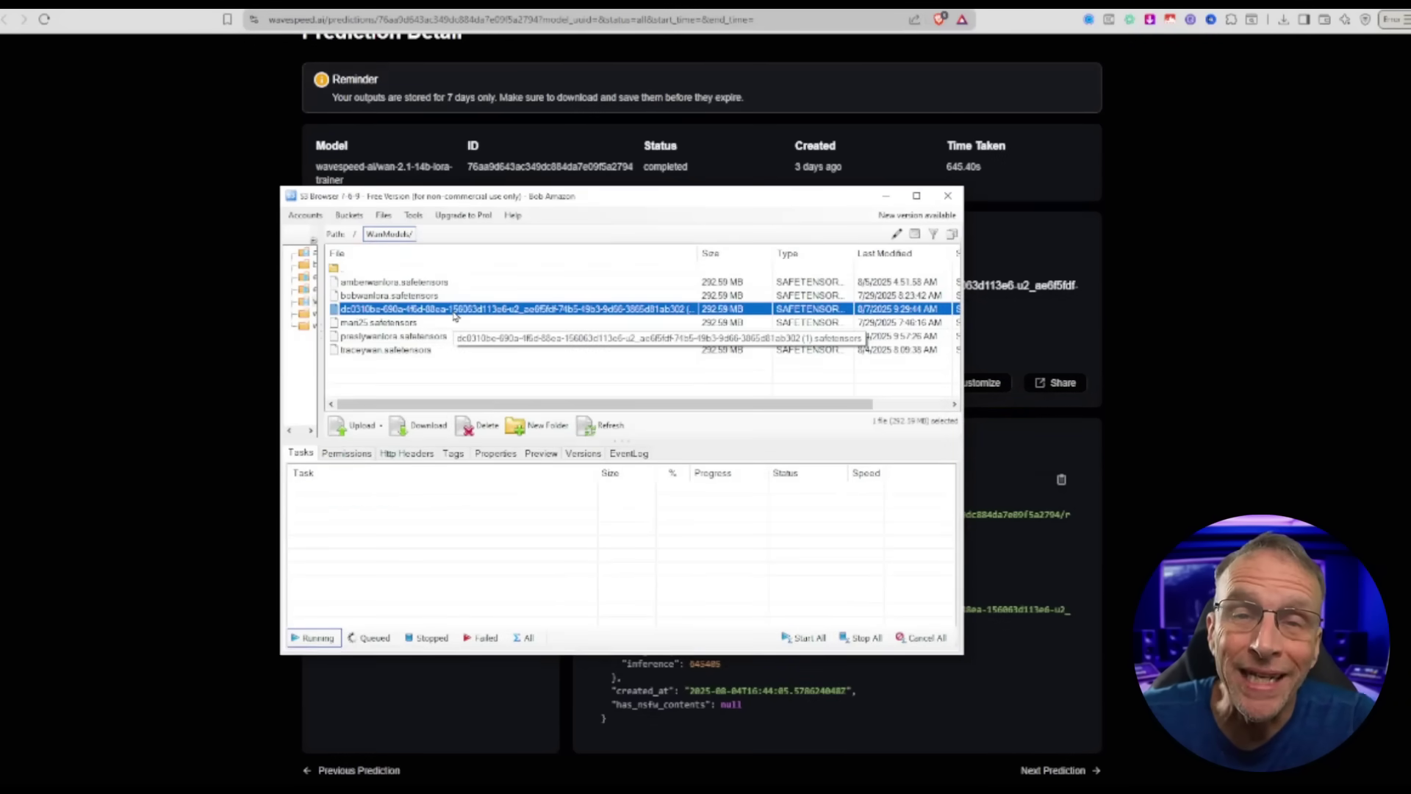
right_click(455, 317)
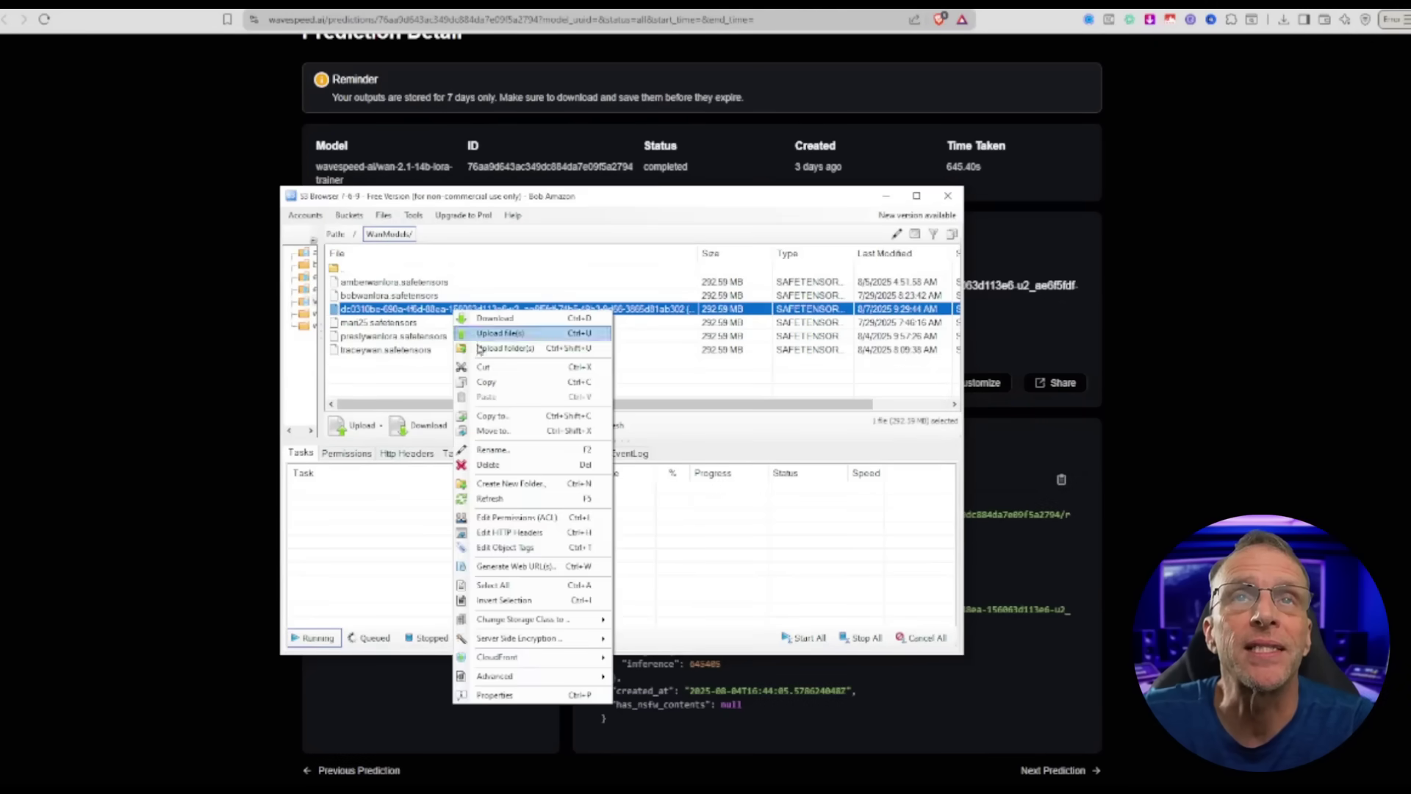
click(513, 452)
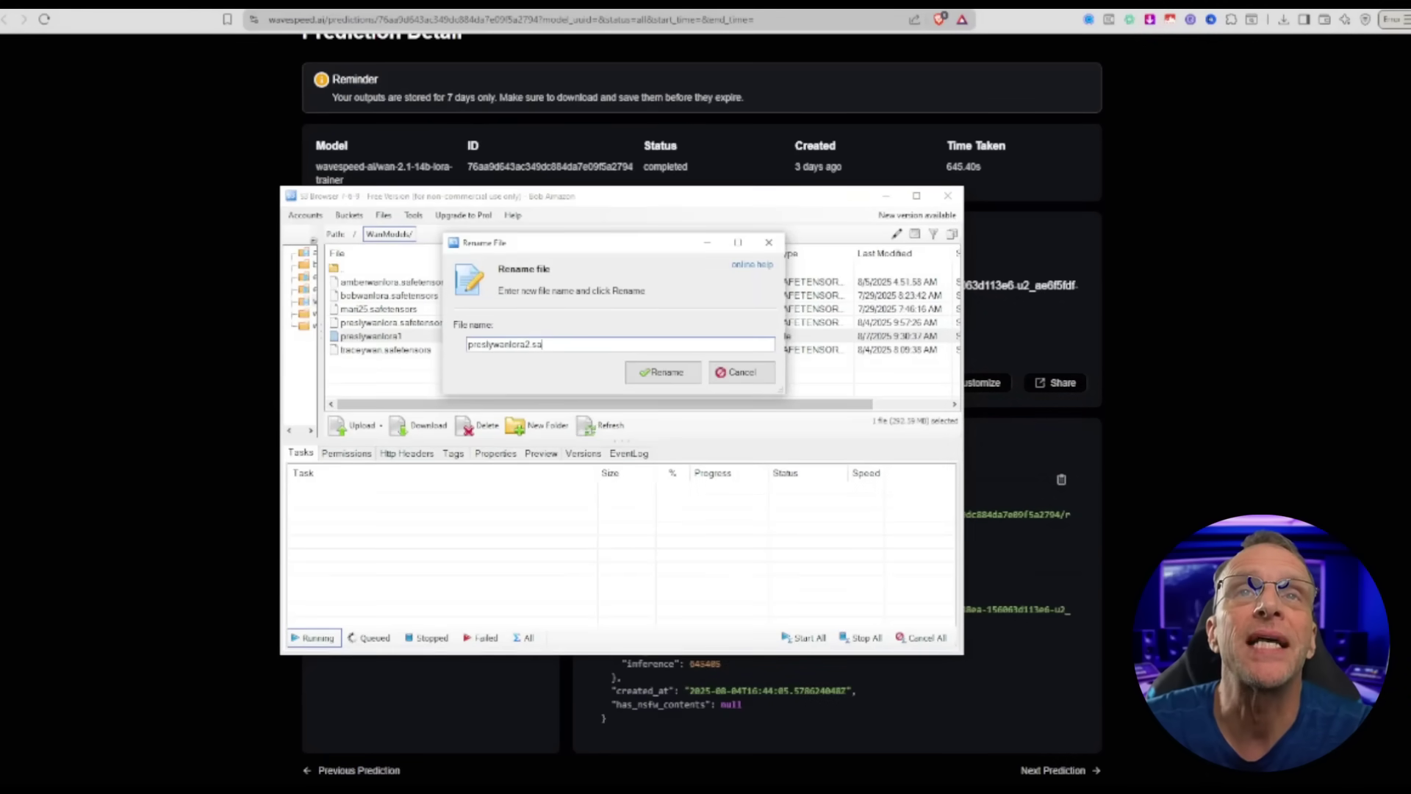
text(tensors)
key(Return)
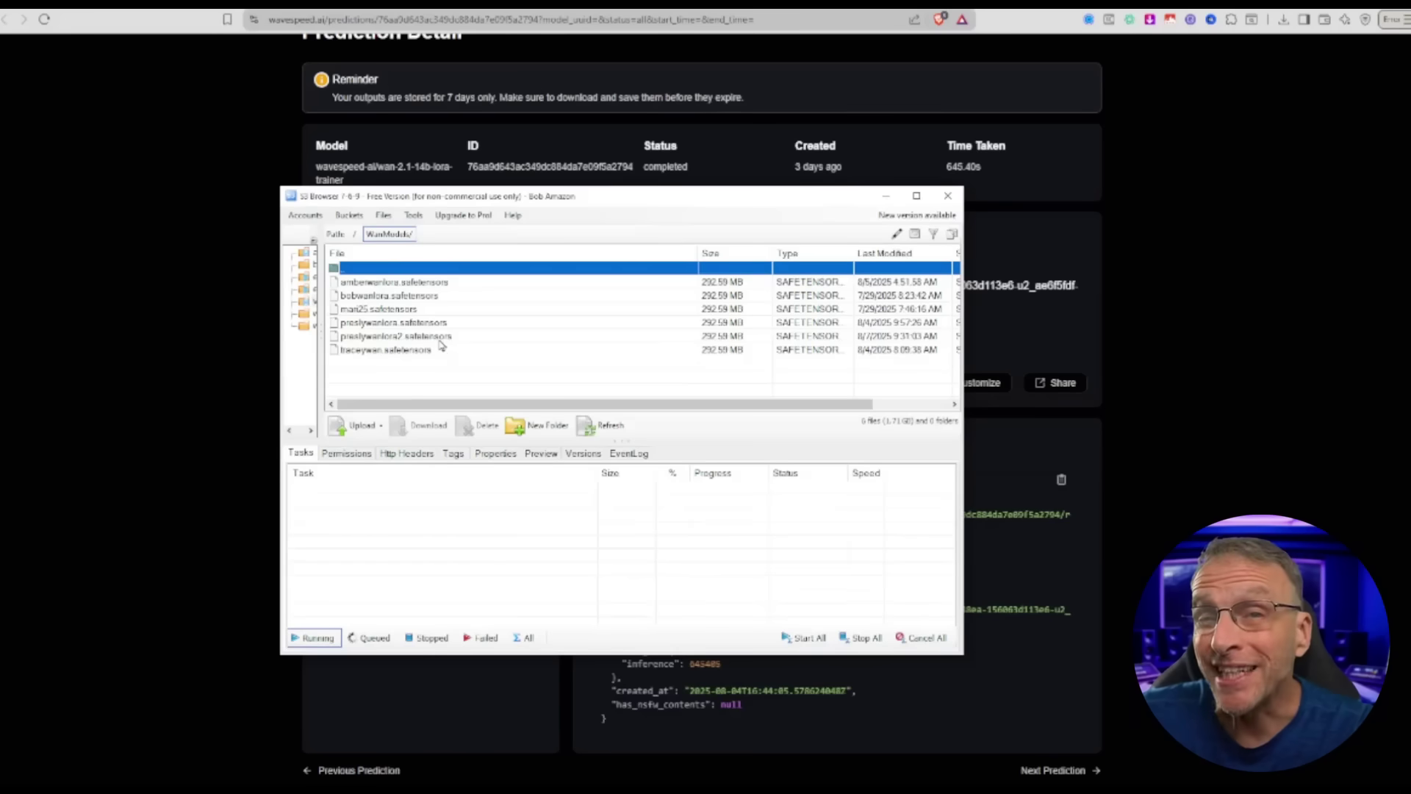
- Generate a web URL for preslywanlora2.safetensors and copy it to the clipboard
click(439, 337)
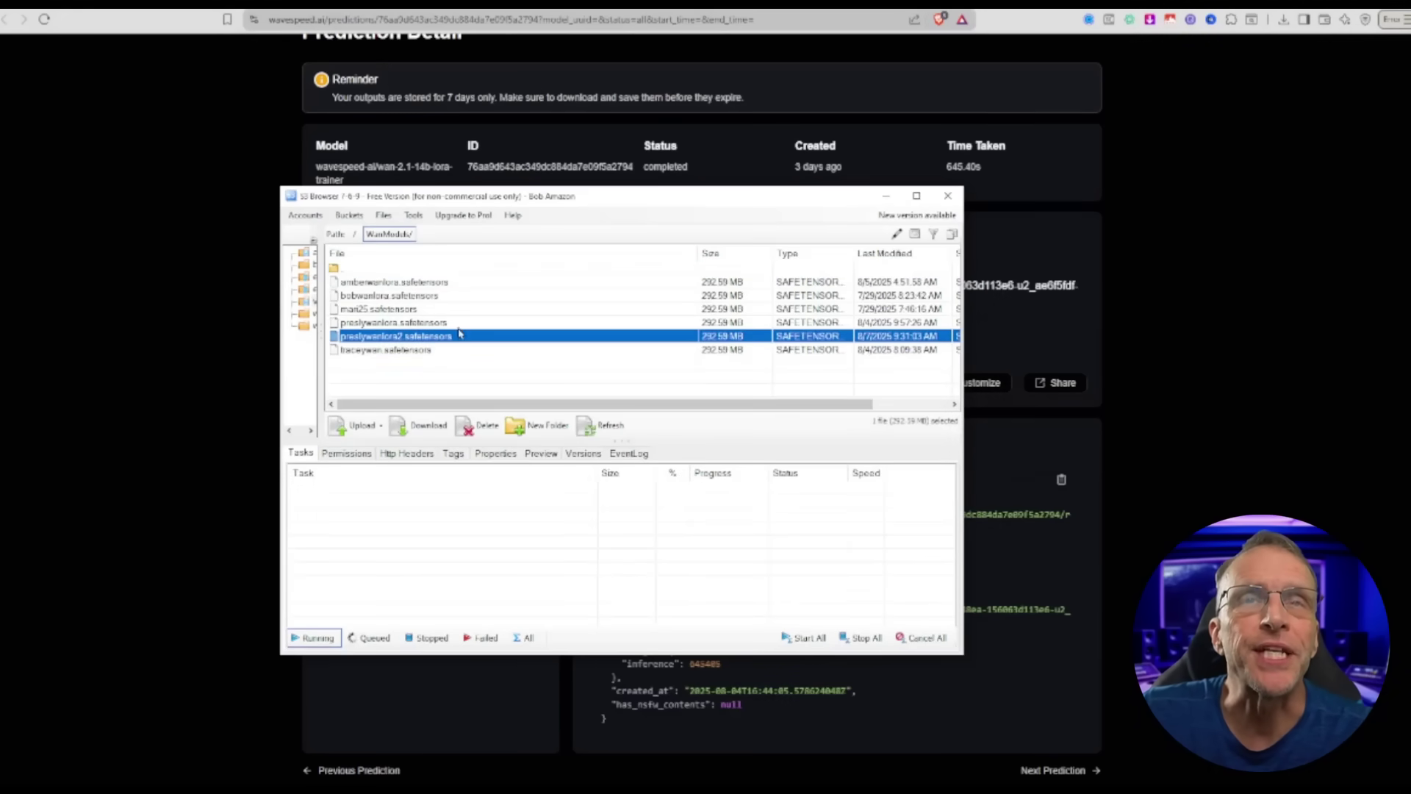
right_click(443, 338)
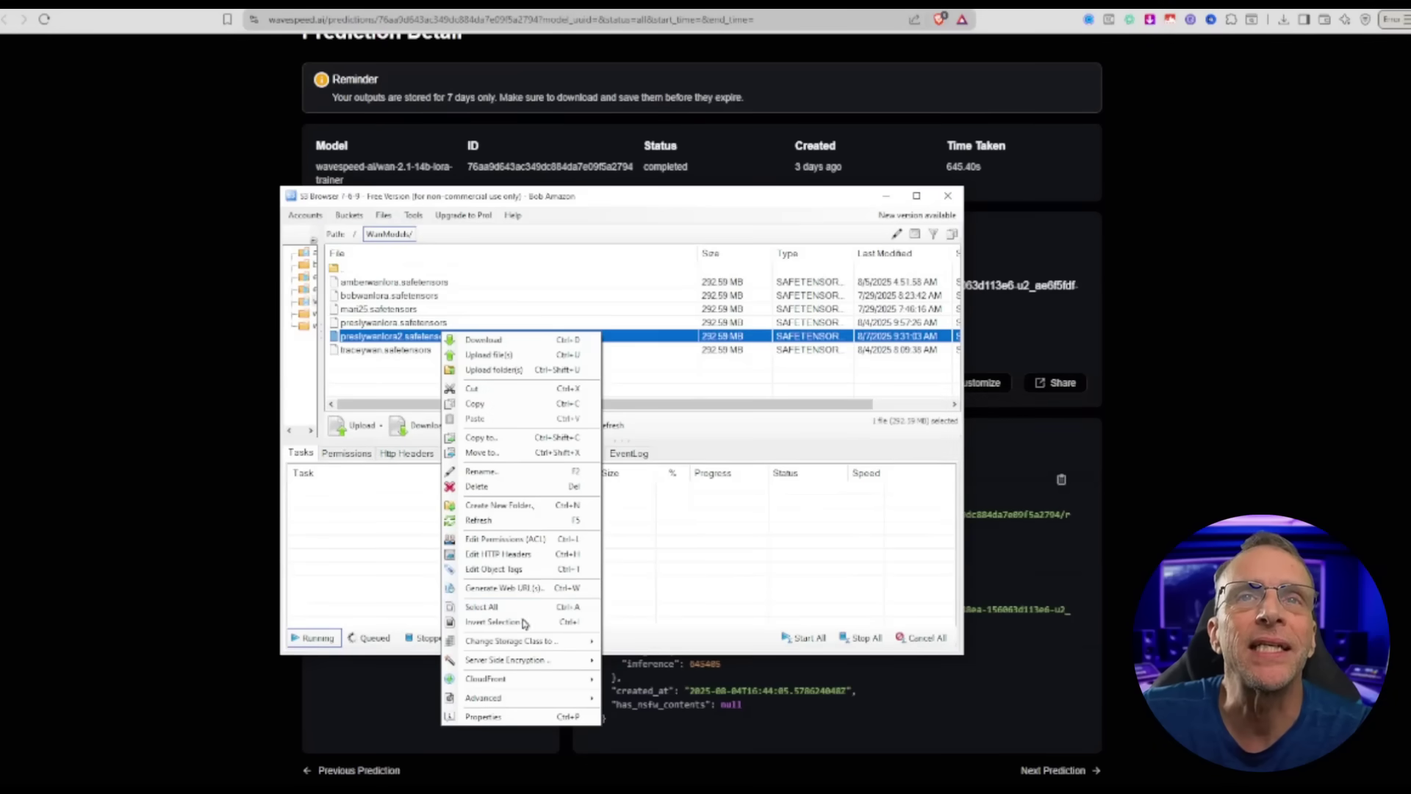
click(523, 591)
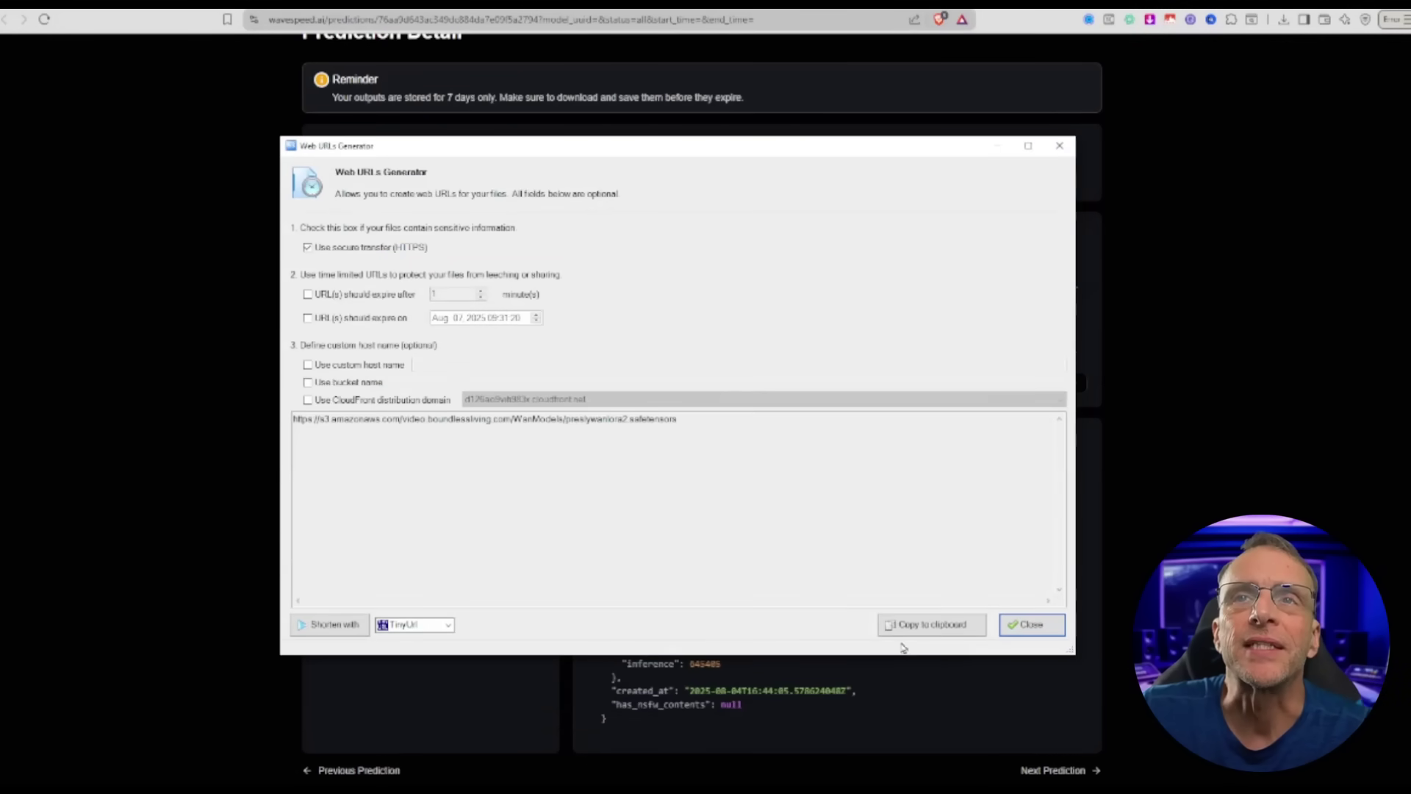
click(920, 624)
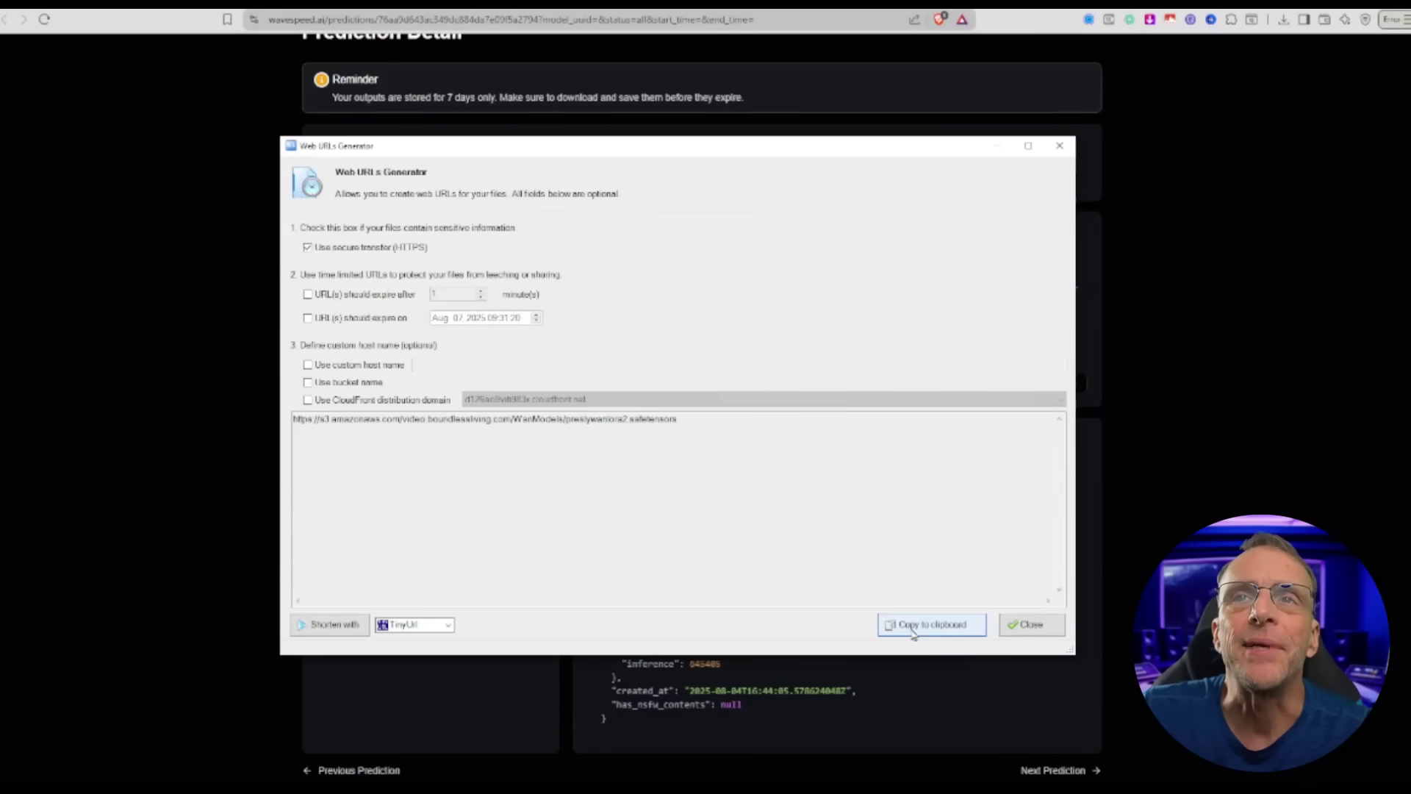
click(1029, 625)
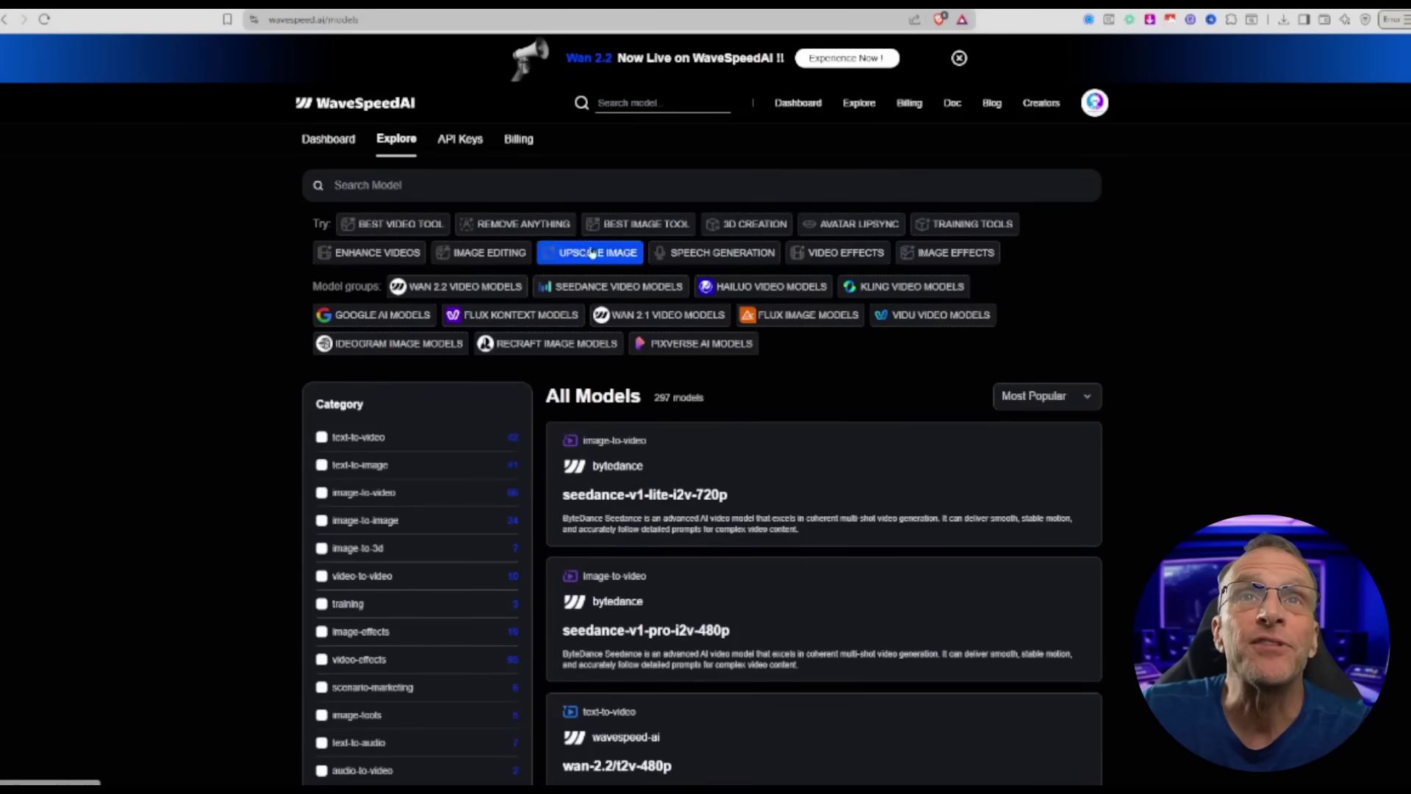
- Filter to WAN 2.2 VIDEO MODELS and open the wan-2.2/t2v-720p-lora card
click(477, 297)
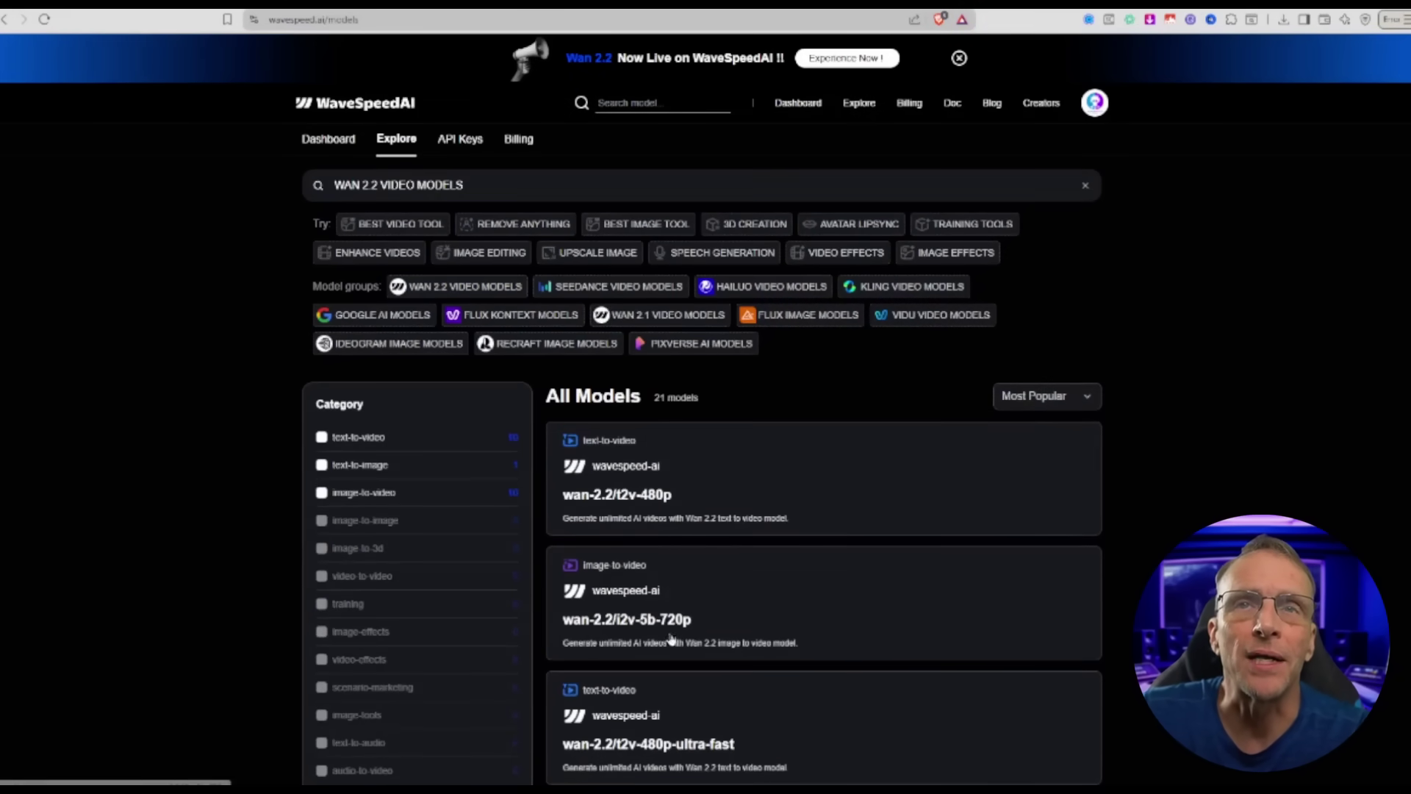
scroll(684, 639, down, 4)
scroll(735, 530, up, 3)
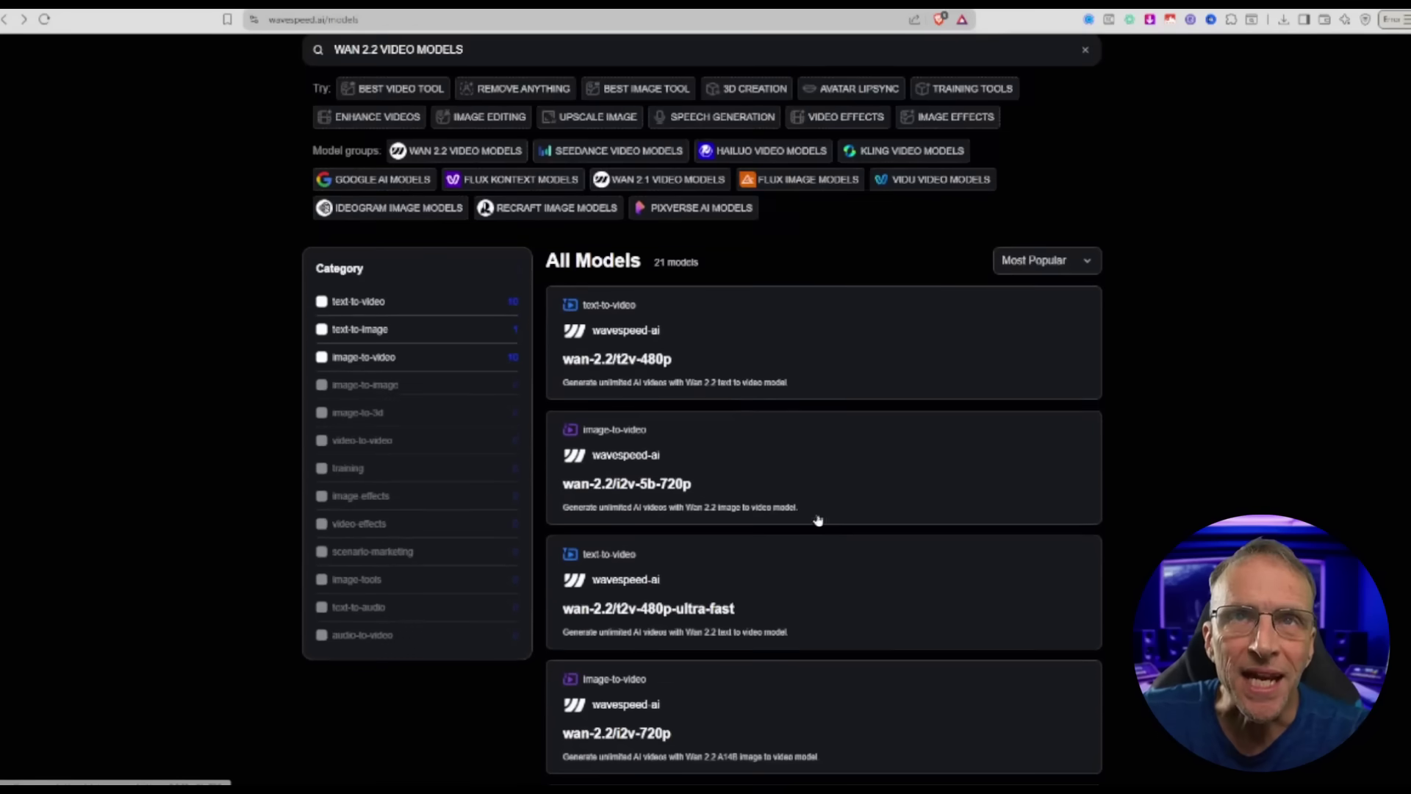
scroll(868, 519, down, 3)
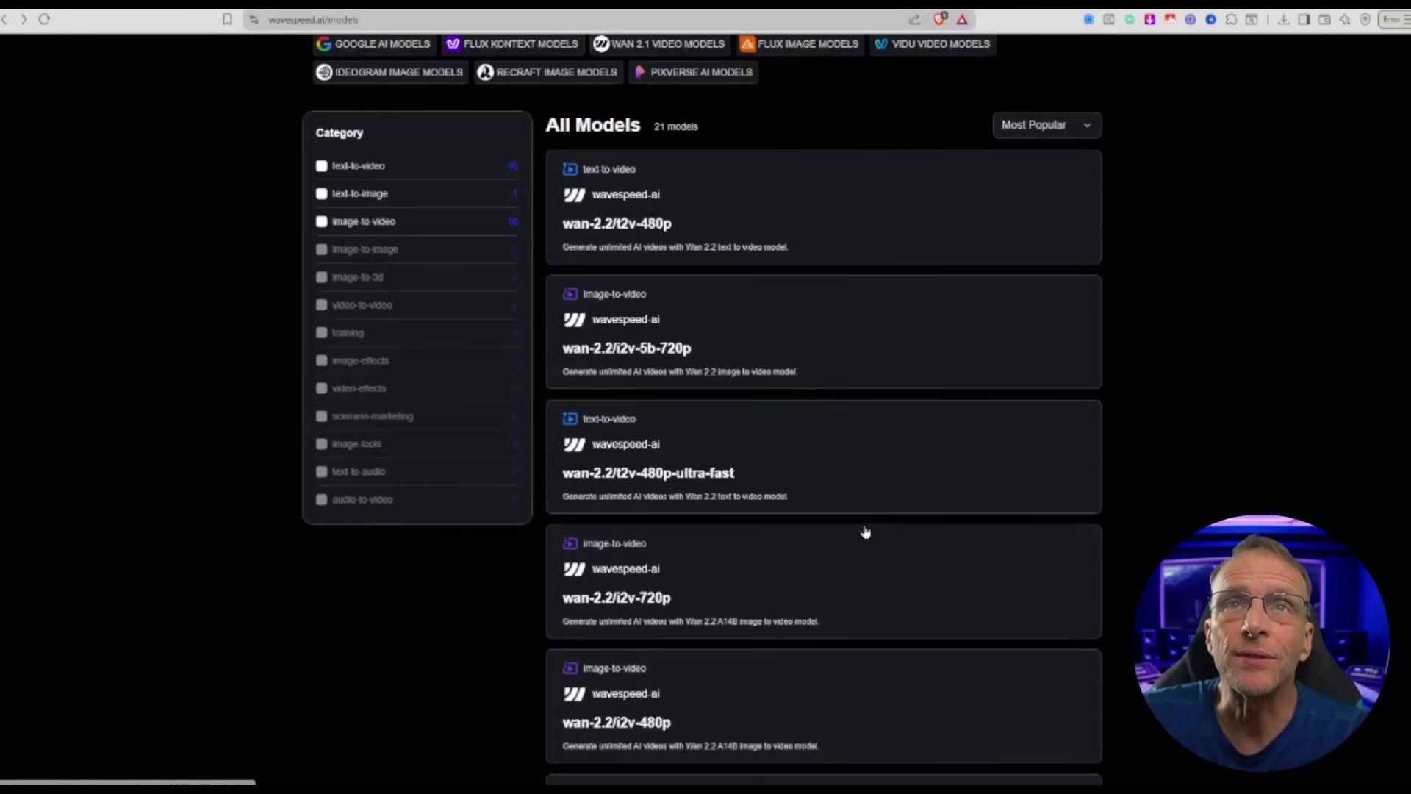
scroll(916, 506, down, 6)
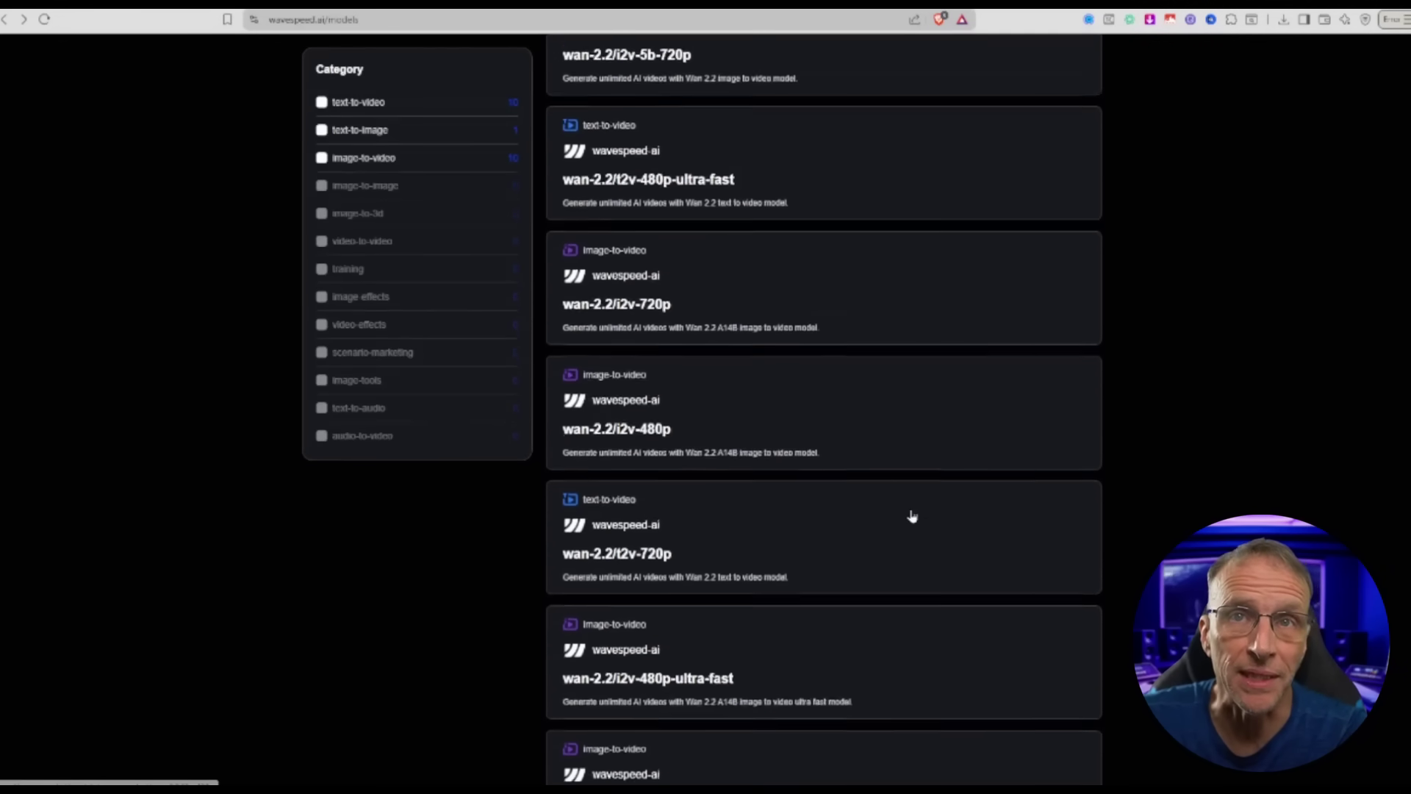
click(654, 439)
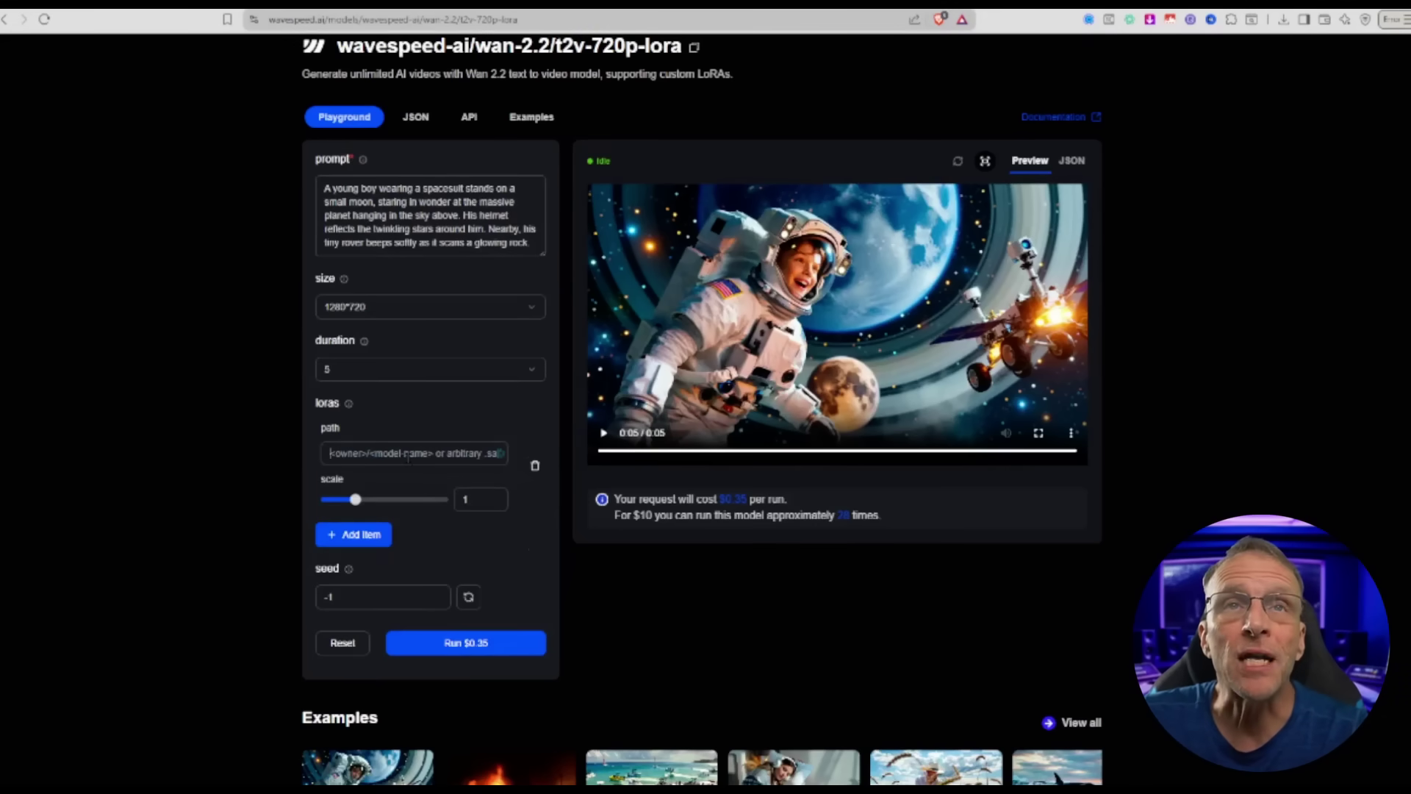
- Load the S3 preslywanlora2 LoRA, write a prompt of her holding a sign on a busy street, and run
click(409, 453)
click(397, 514)
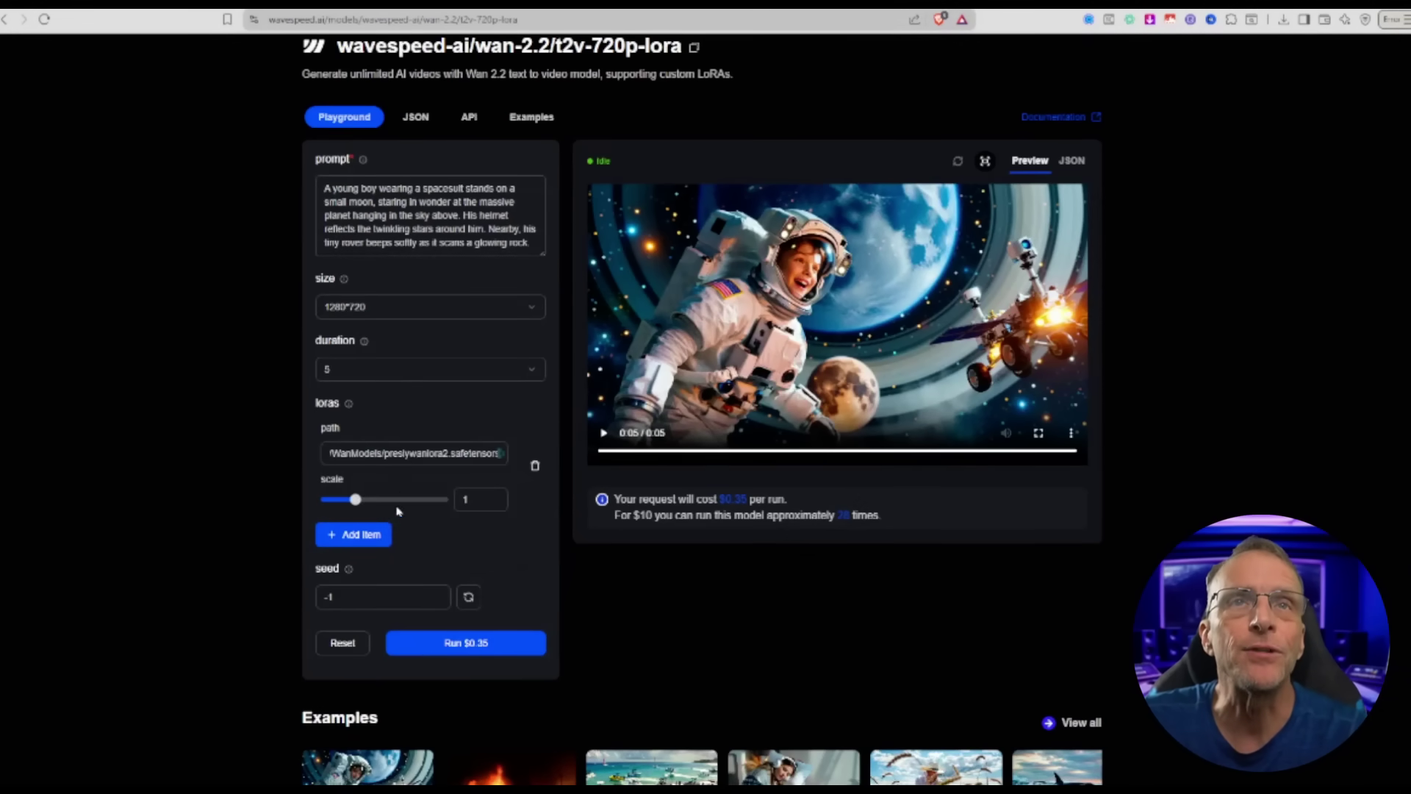
click(413, 215)
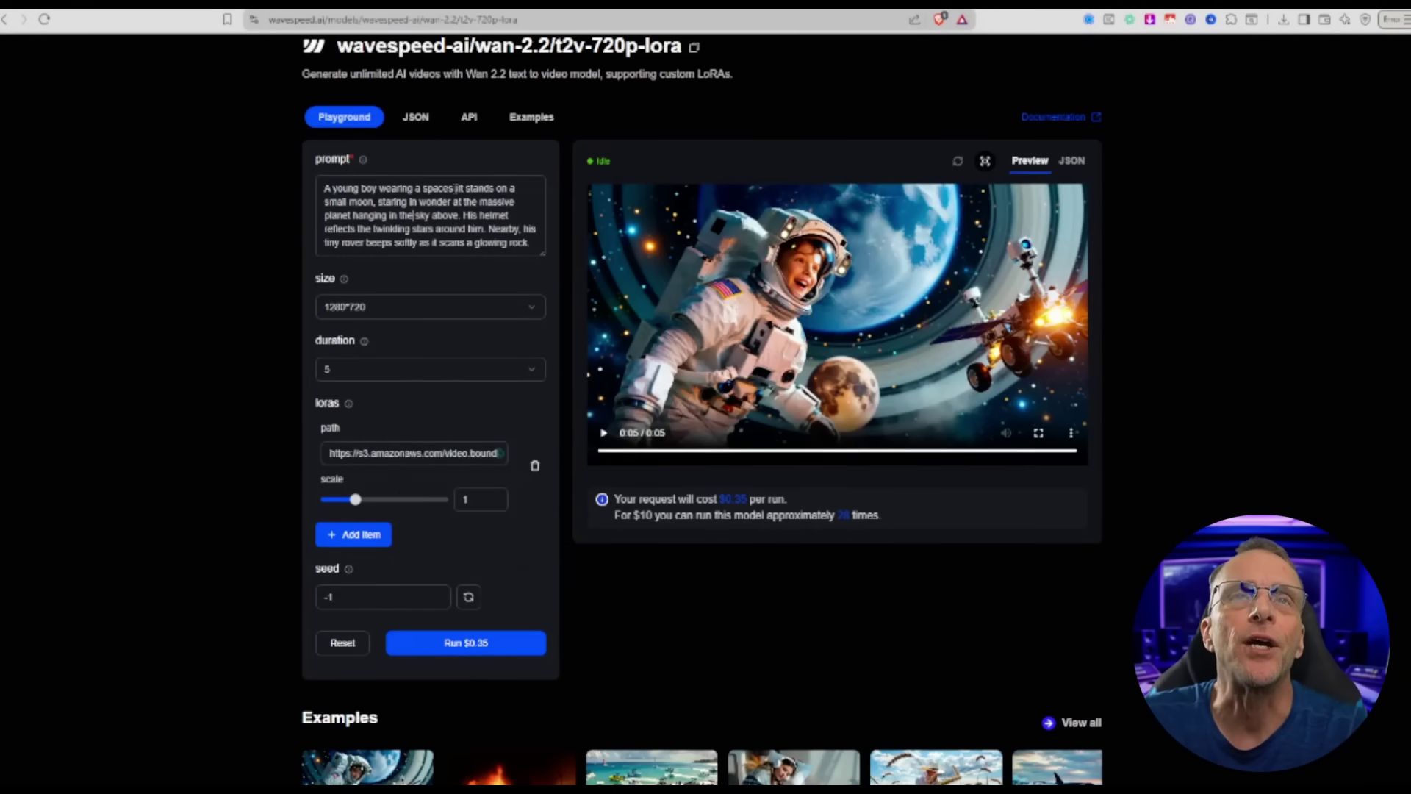
key(ctrl+a)
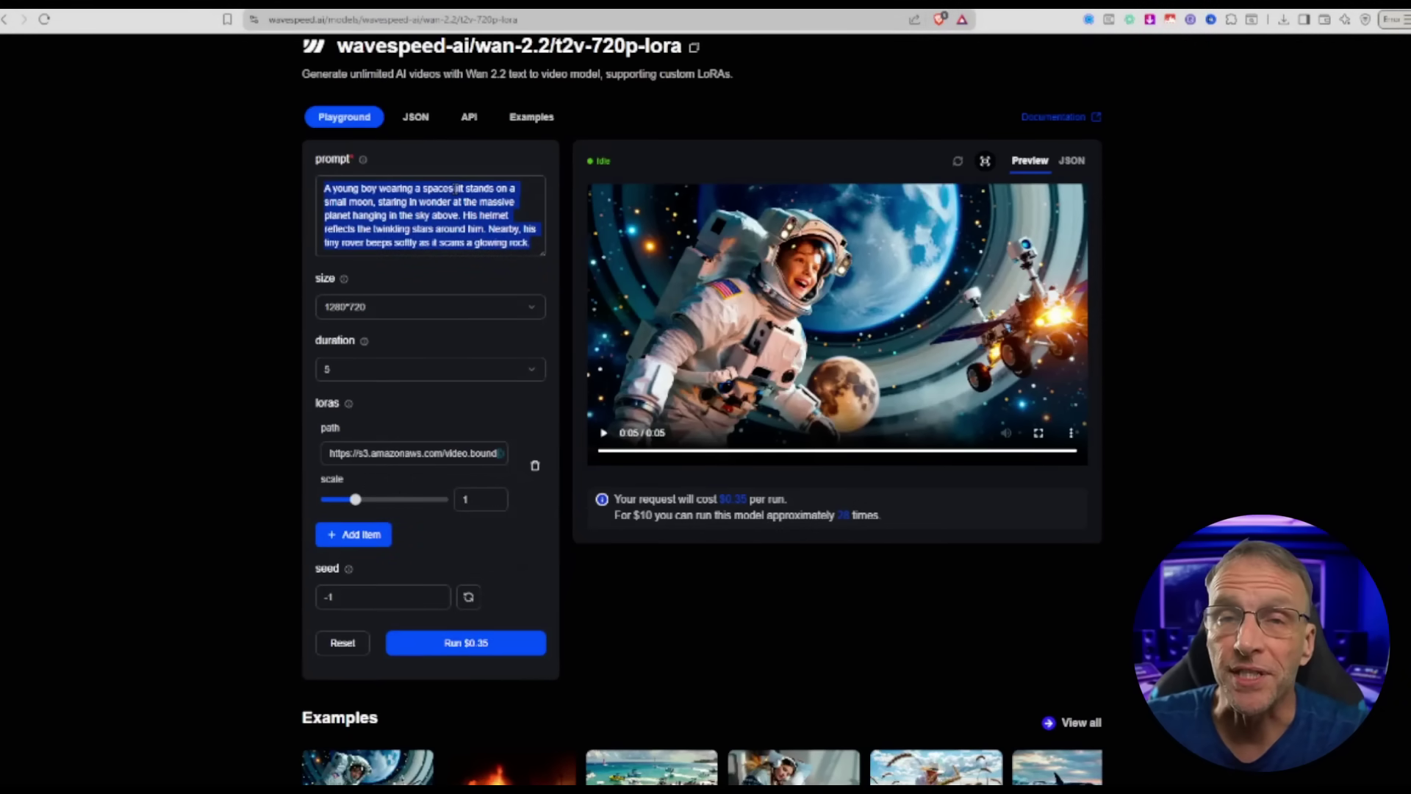
text(preslywa)
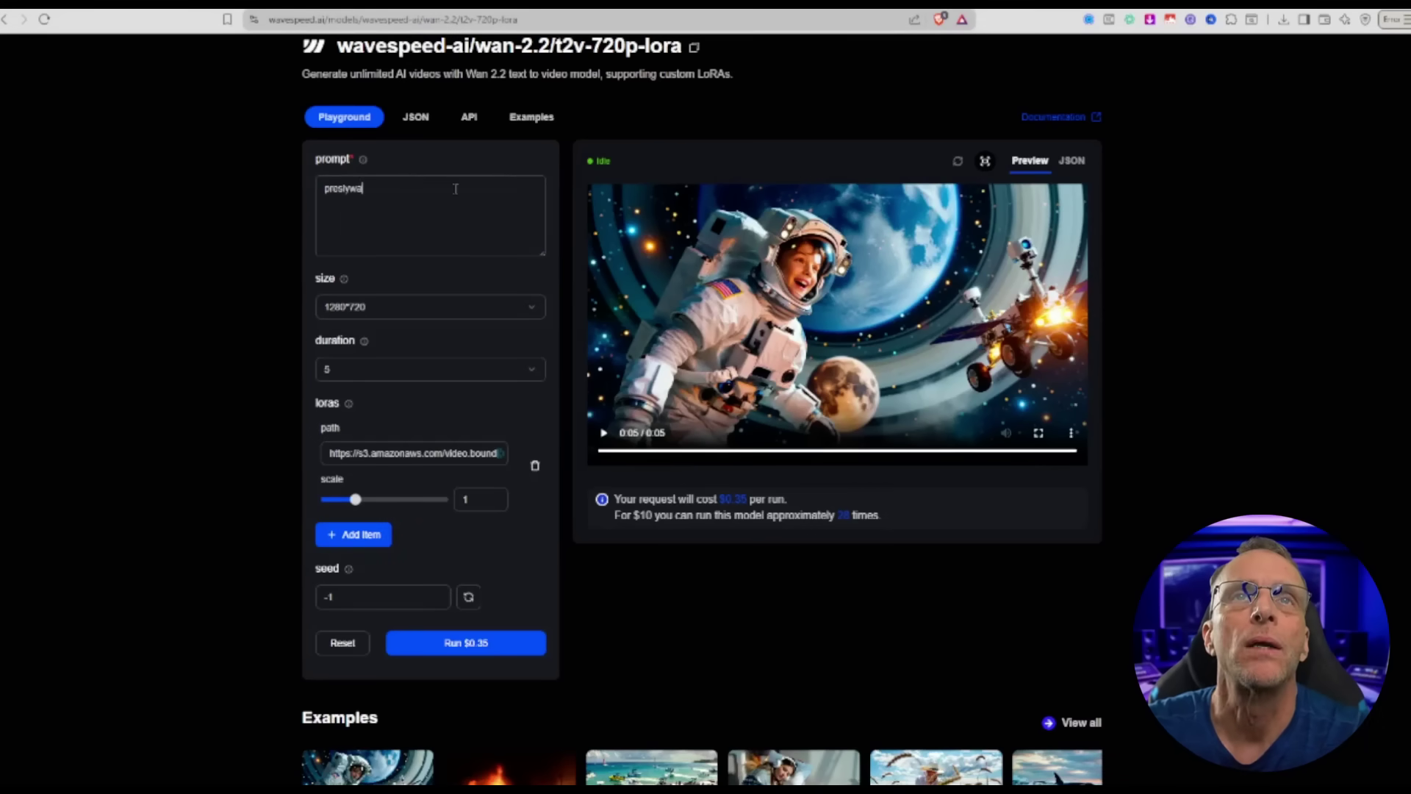
text(nlora is holding a)
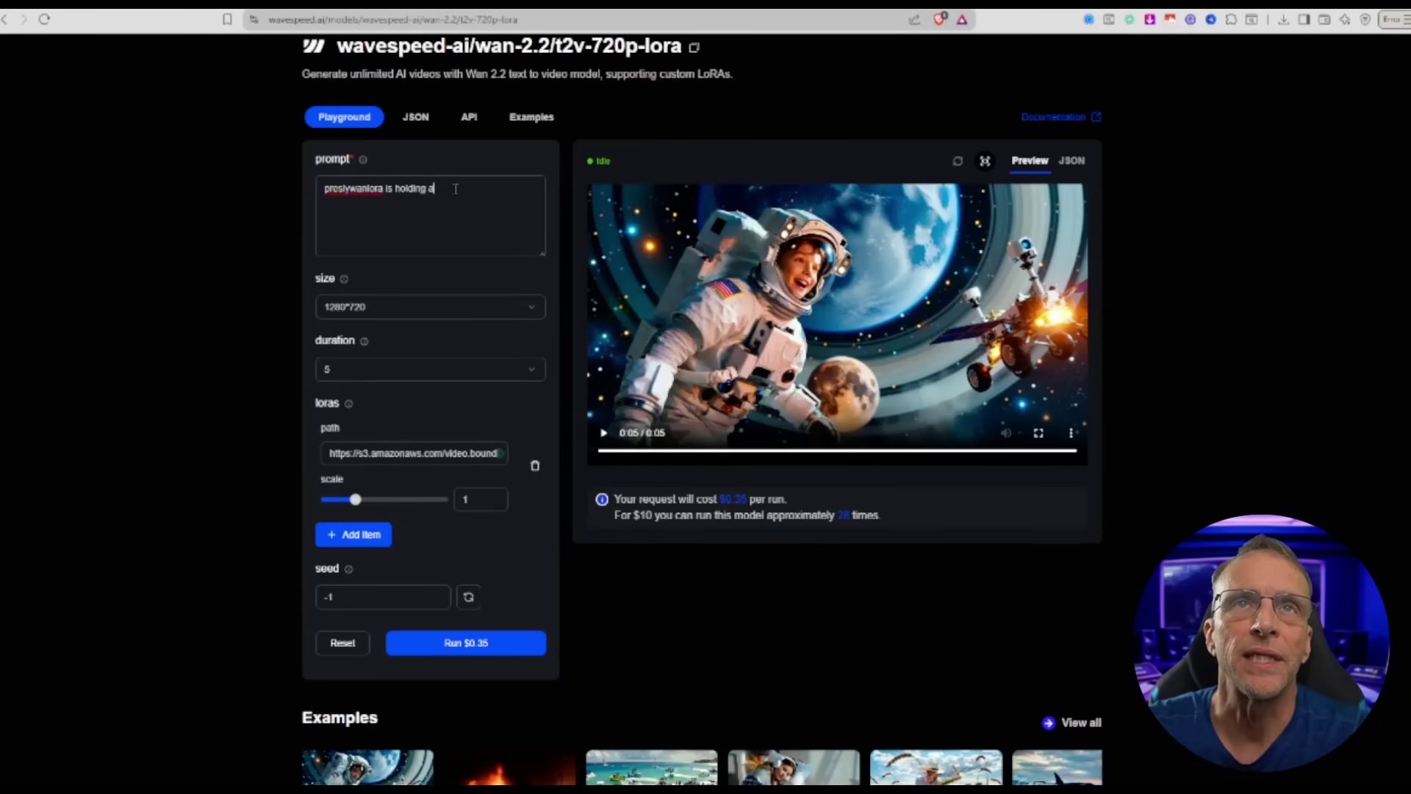
text( sign that says "Bob Doyle Media" She is s)
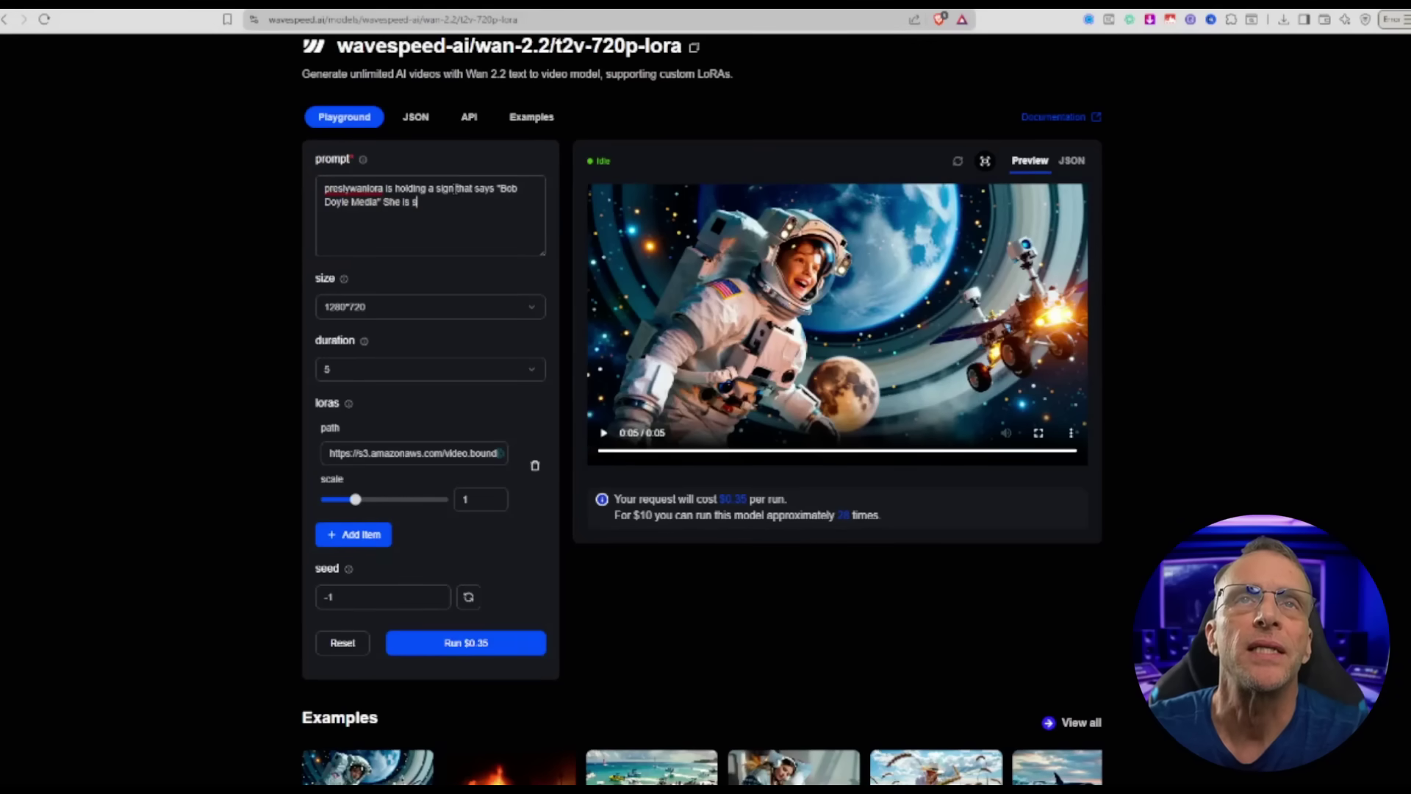
text(tanding on a busy street corn)
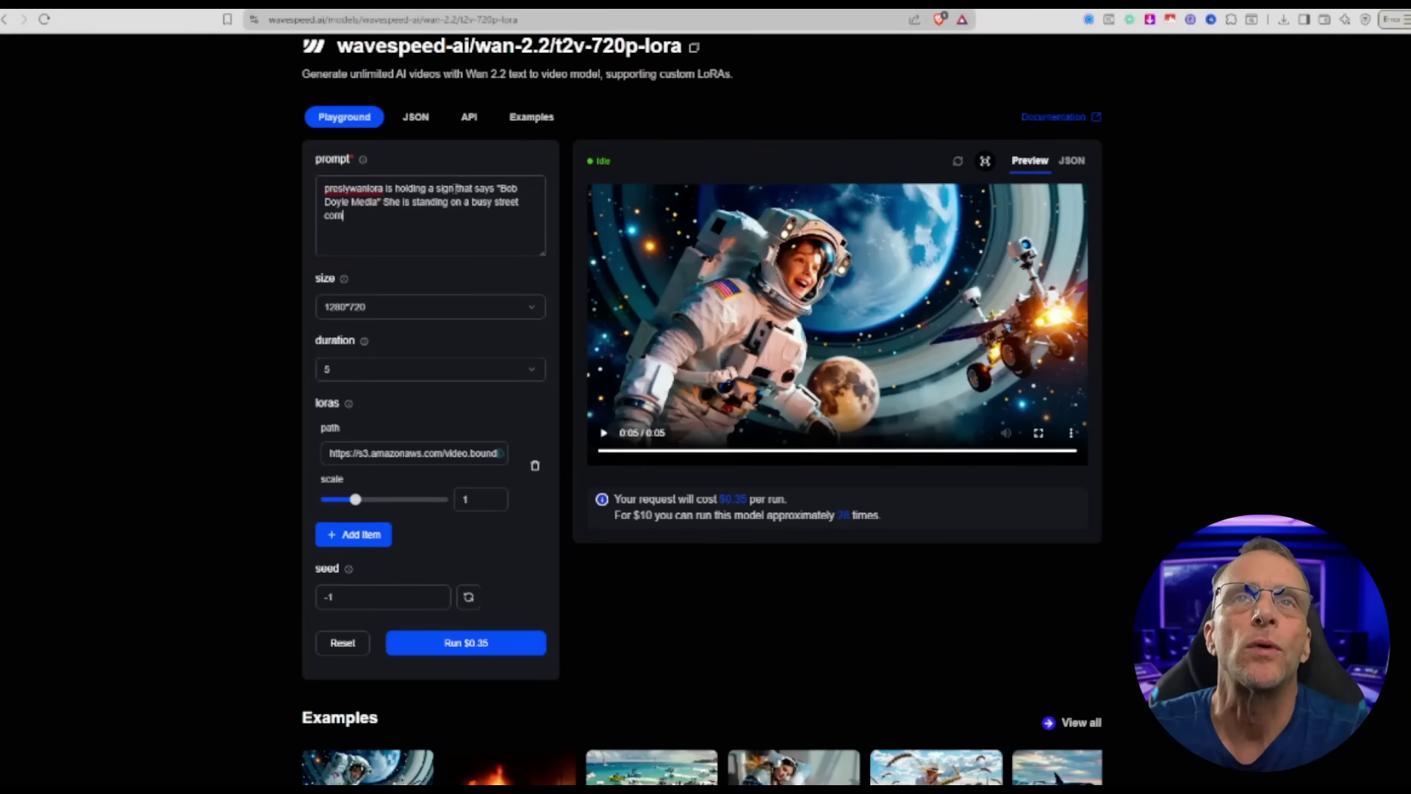
text(er in the city.)
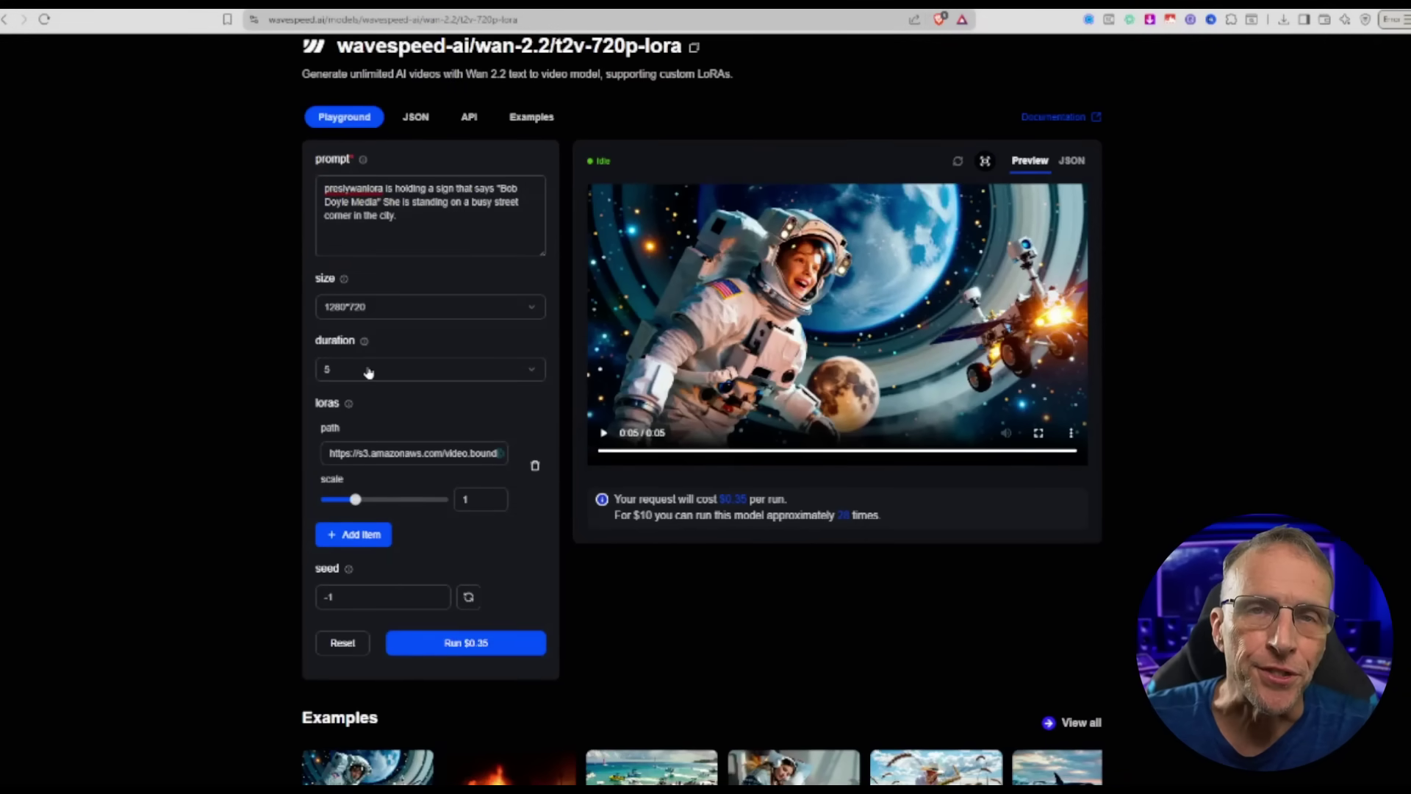
click(468, 644)
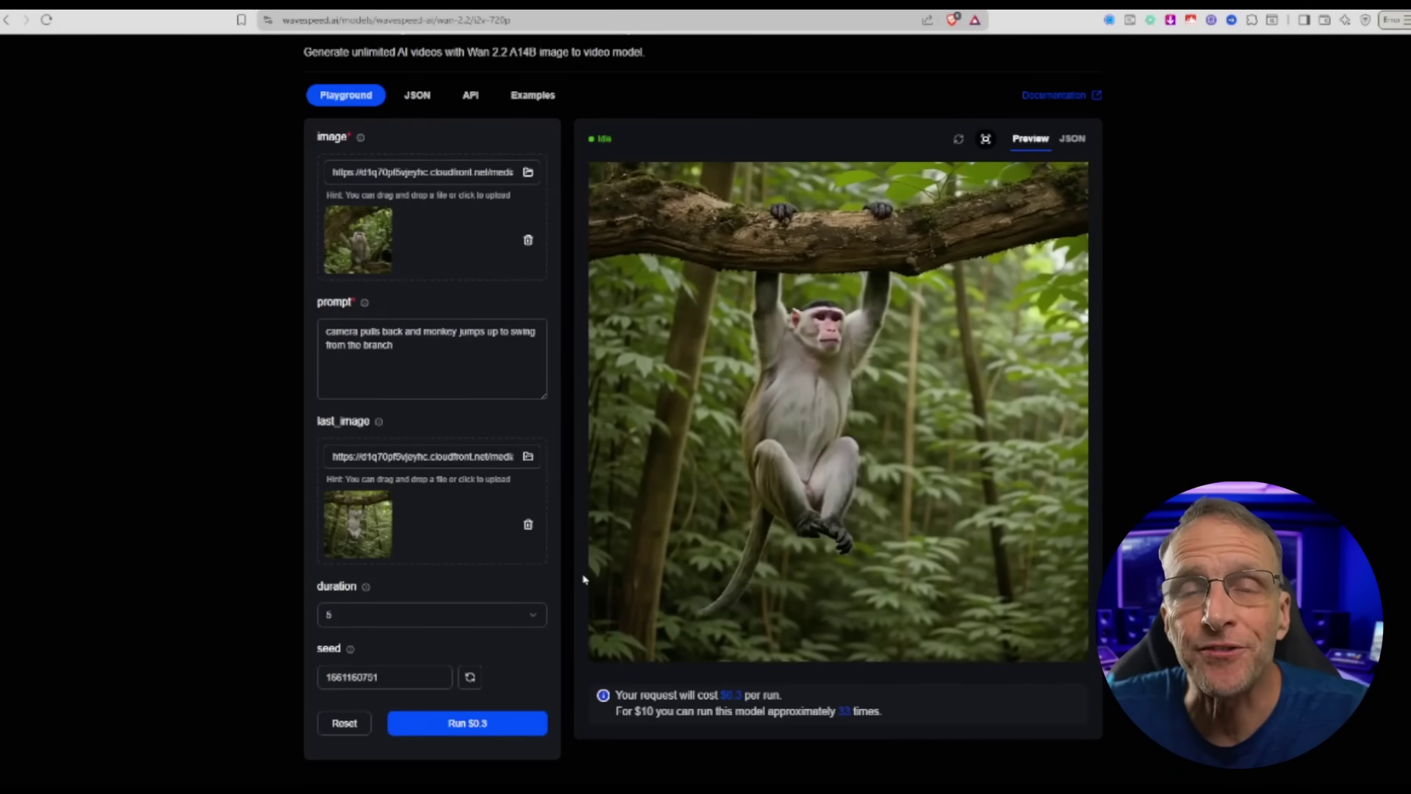
- Enlarge and close the example's first-frame and last-frame monkey images in turn
click(368, 269)
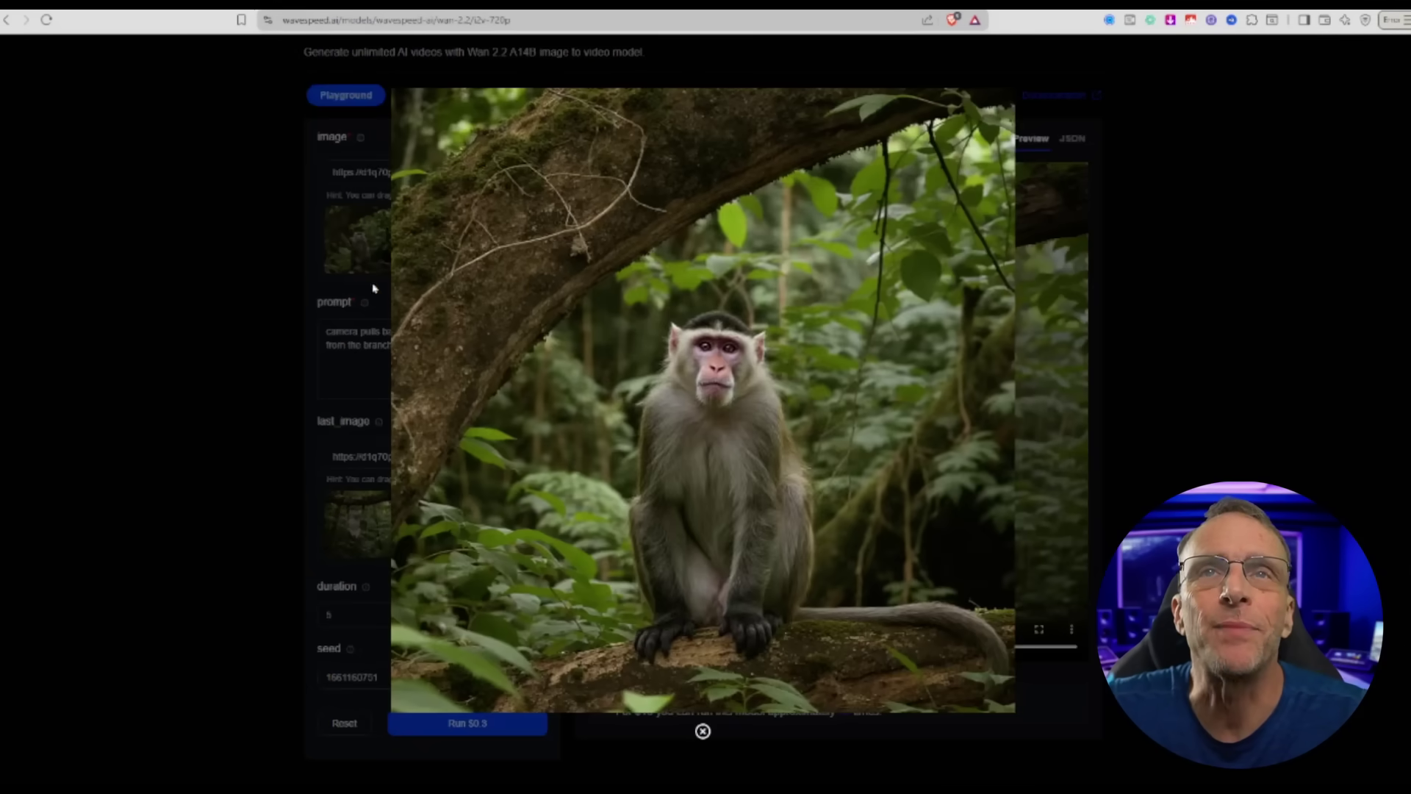
click(337, 520)
click(355, 523)
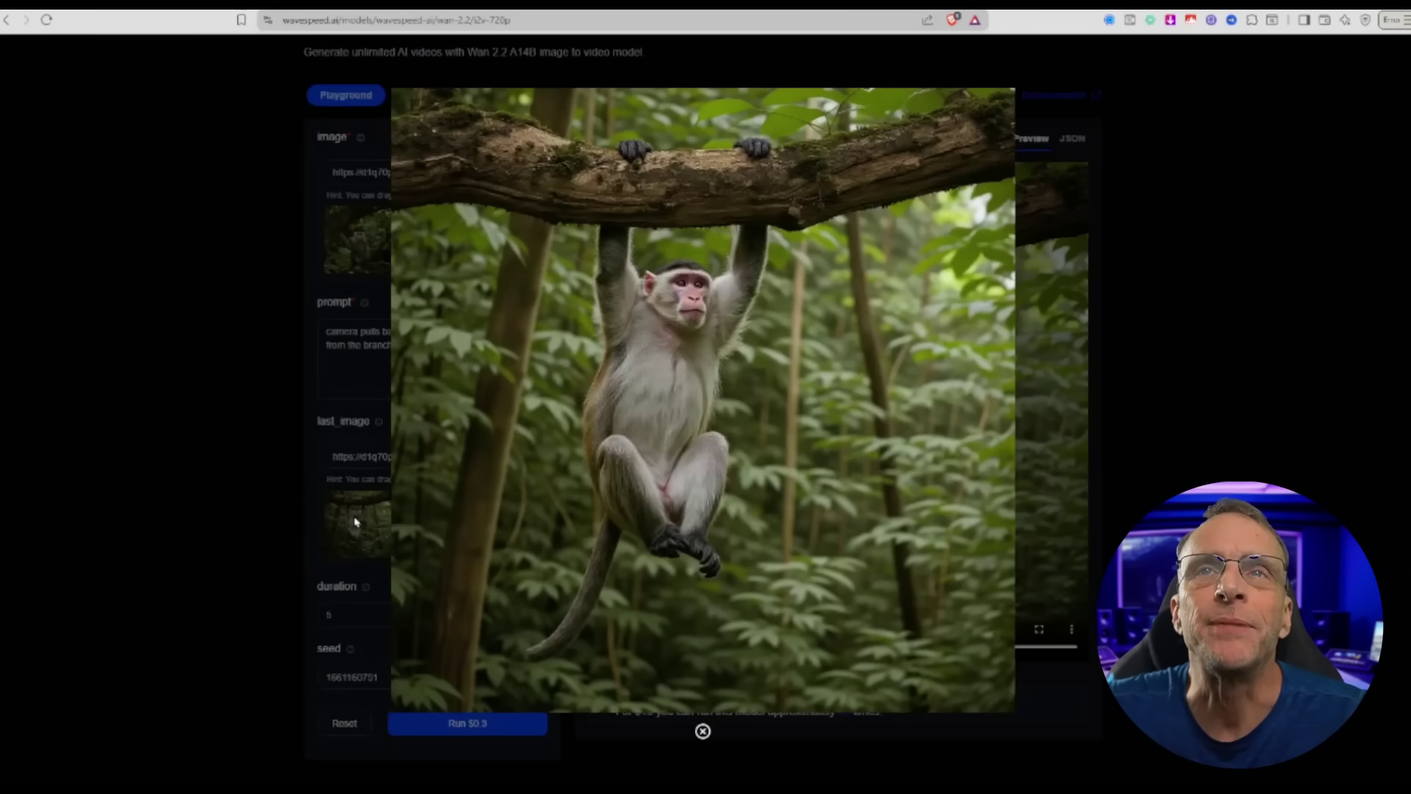
click(233, 491)
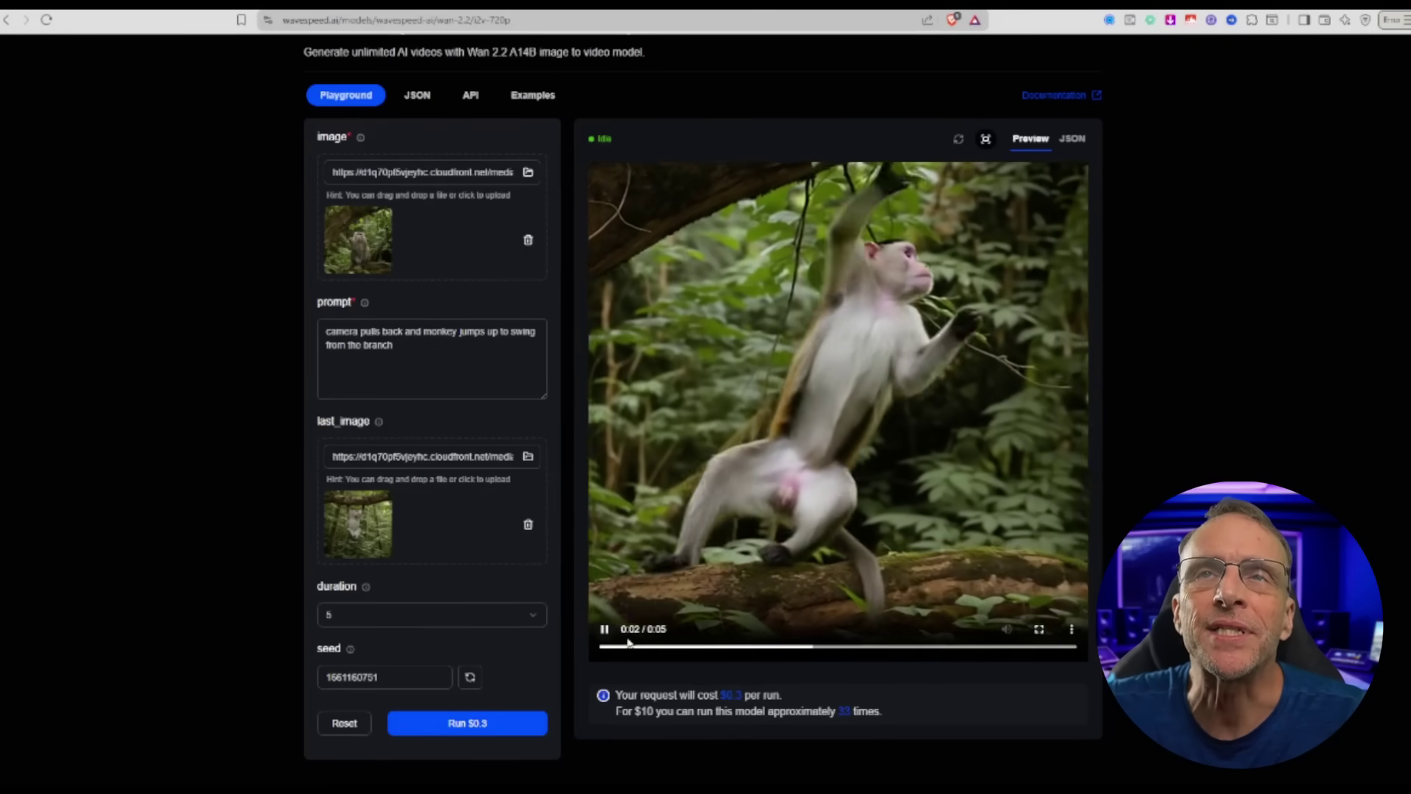